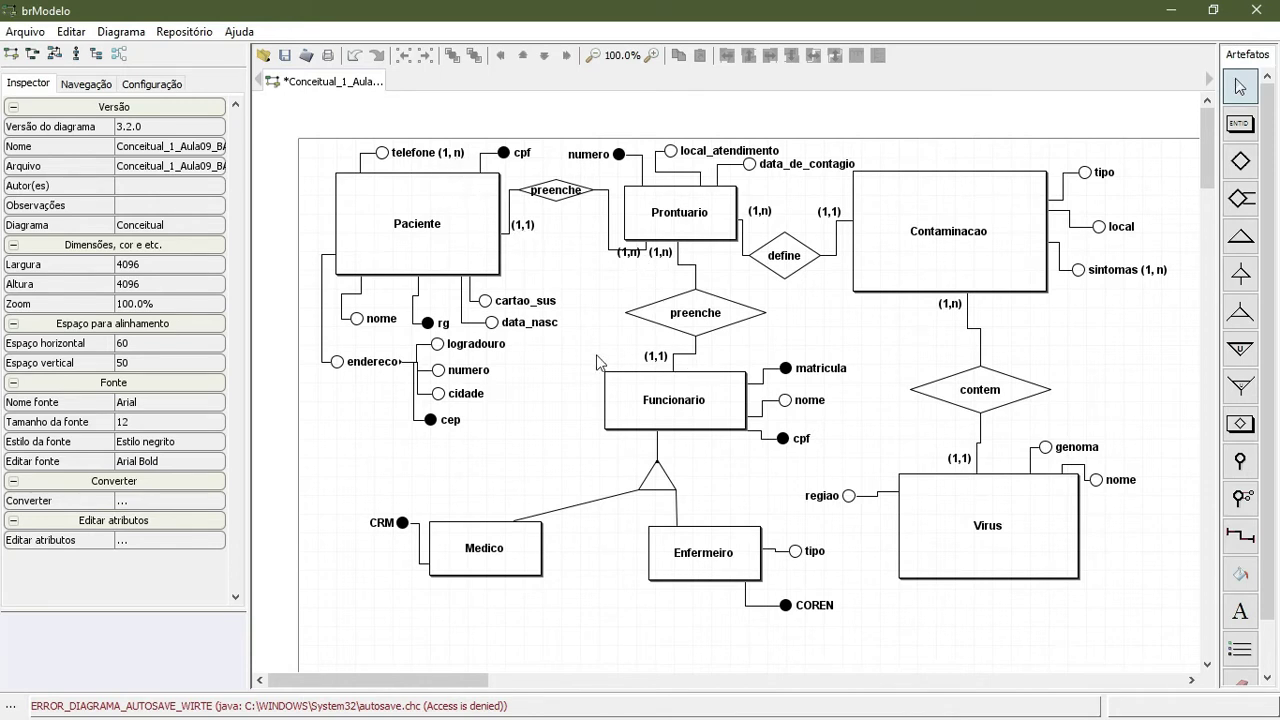
- Mark the cartao_sus attribute of the Paciente entity as an identifier
{"action": "left_click", "coordinate": [512, 306]}
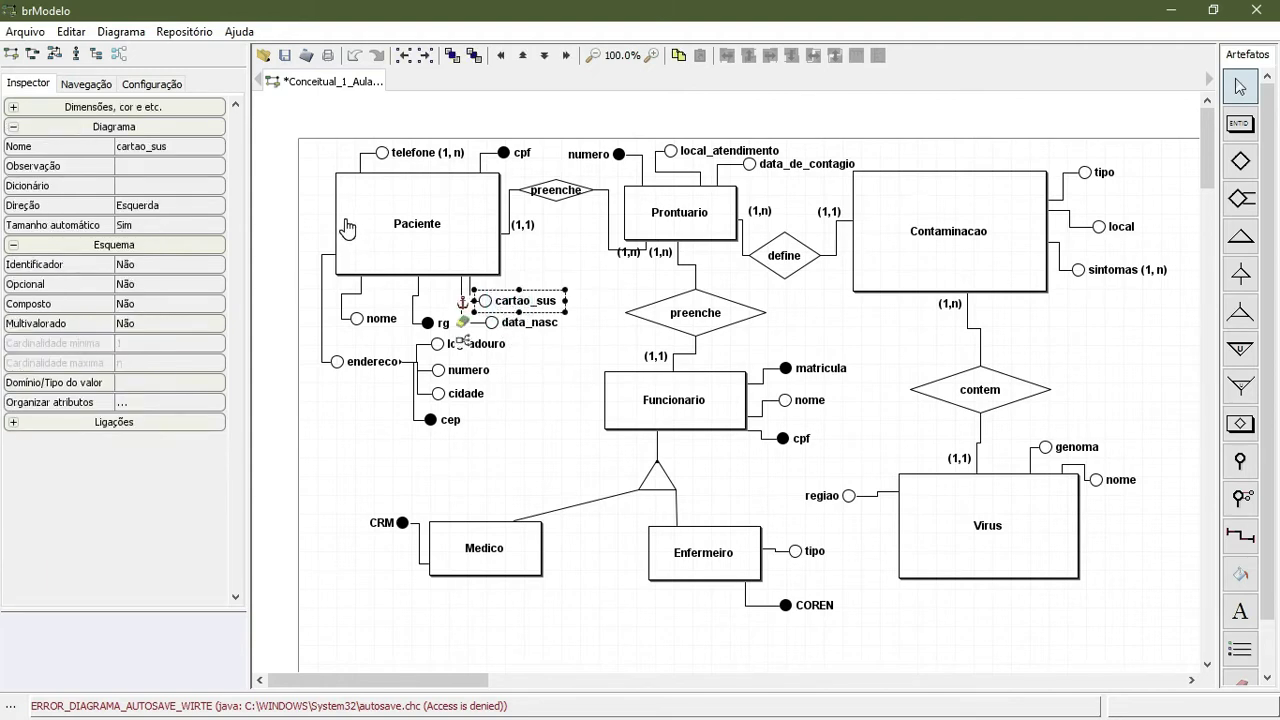
{"action": "left_click", "coordinate": [172, 265]}
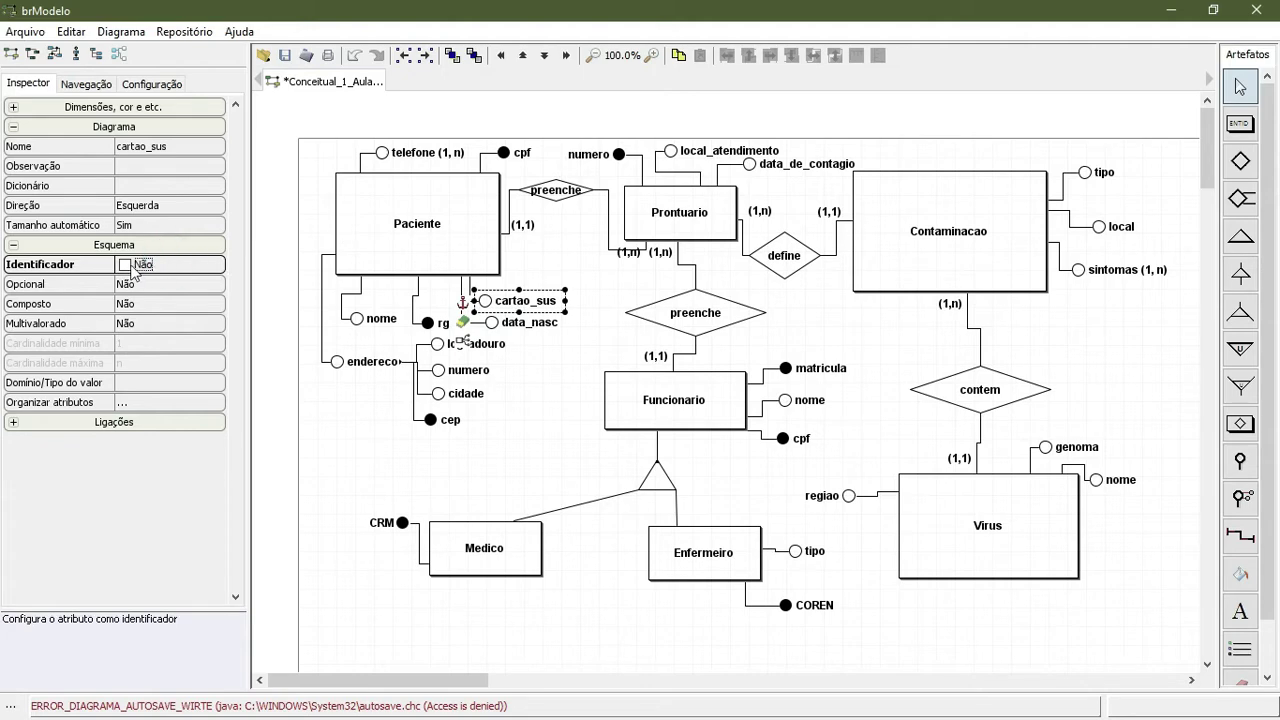
{"action": "left_click", "coordinate": [125, 264]}
{"action": "left_click", "coordinate": [526, 378]}
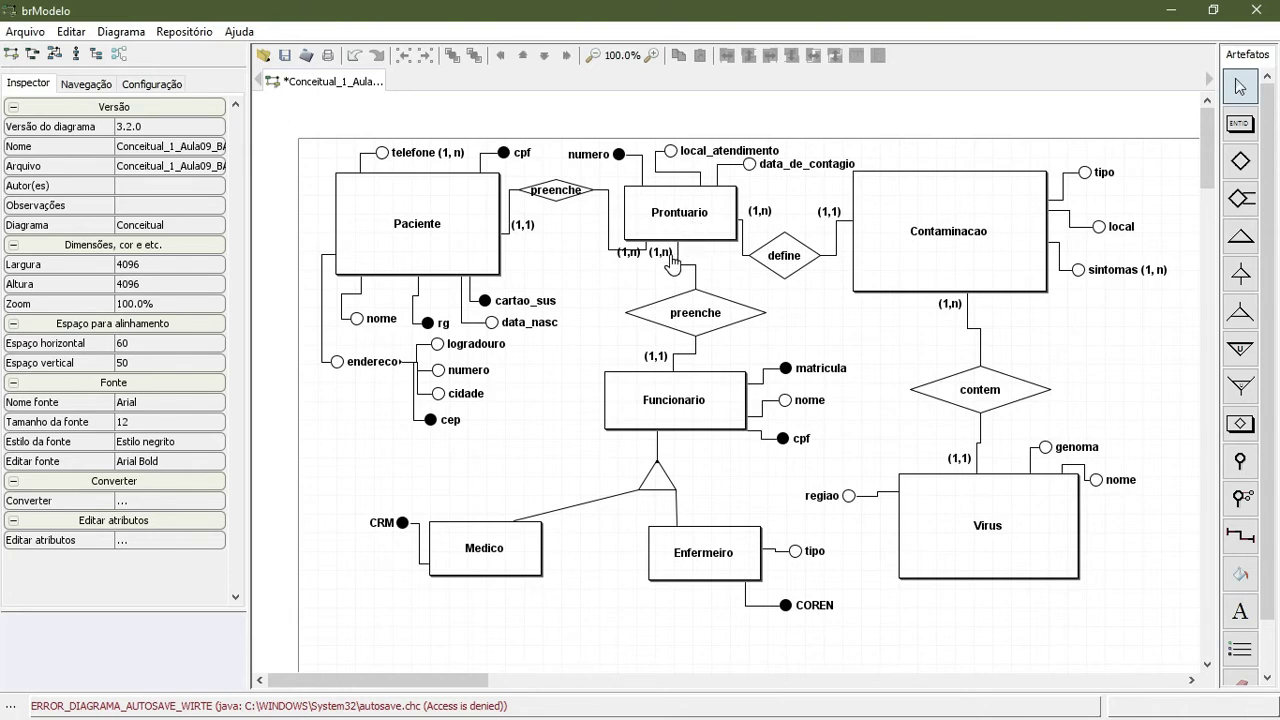
{"action": "left_click", "coordinate": [628, 256]}
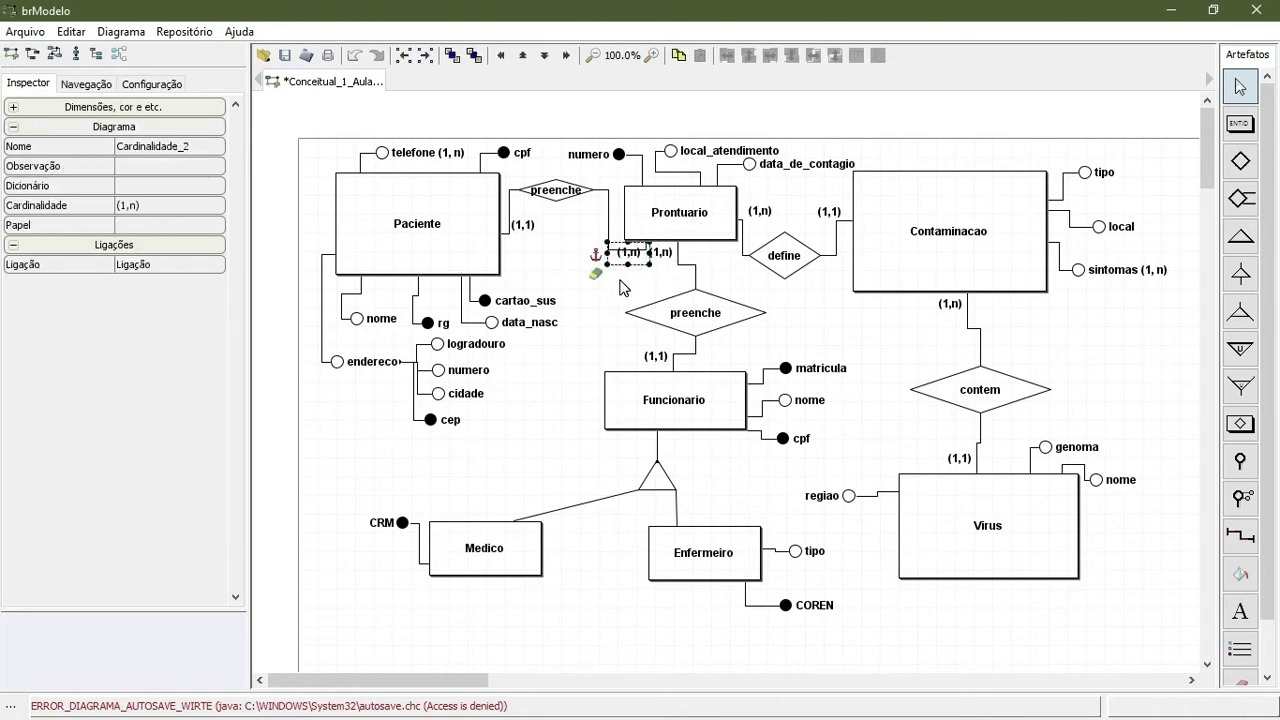
{"action": "left_click", "coordinate": [621, 288]}
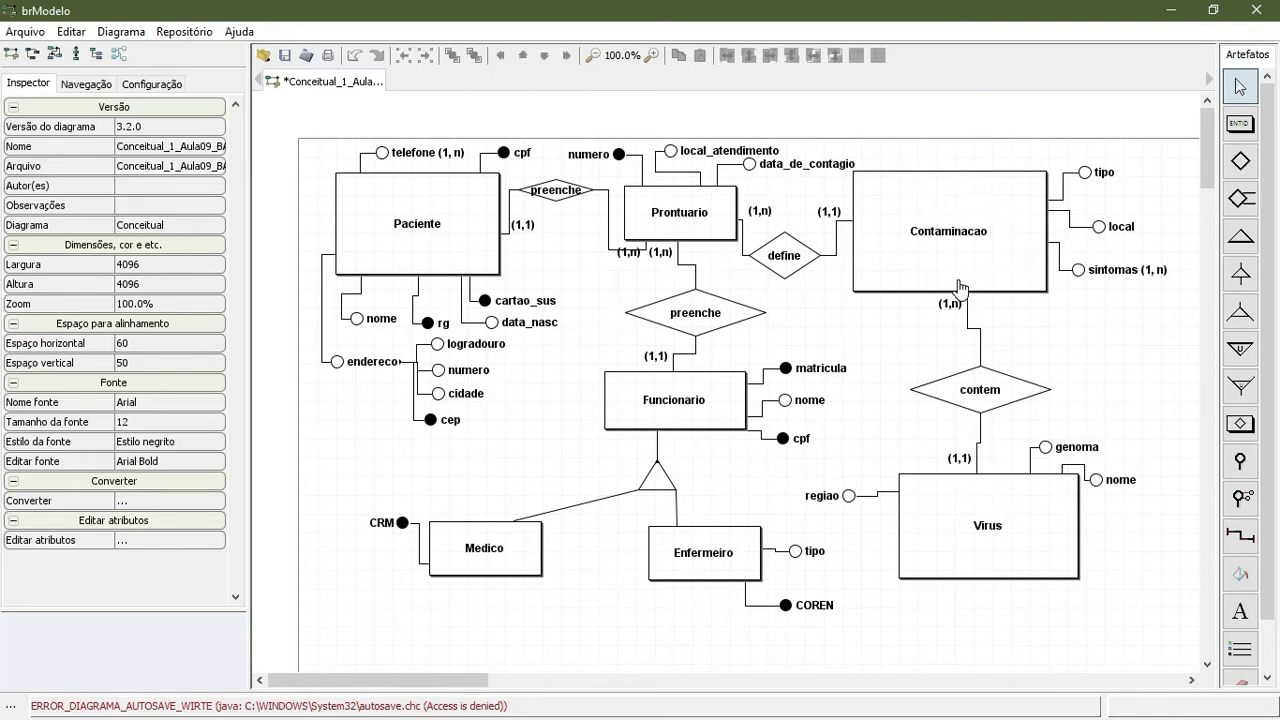
- Rename the multivalued attribute sintomas of the Contaminacao entity to sintoma
{"action": "left_click", "coordinate": [1112, 270]}
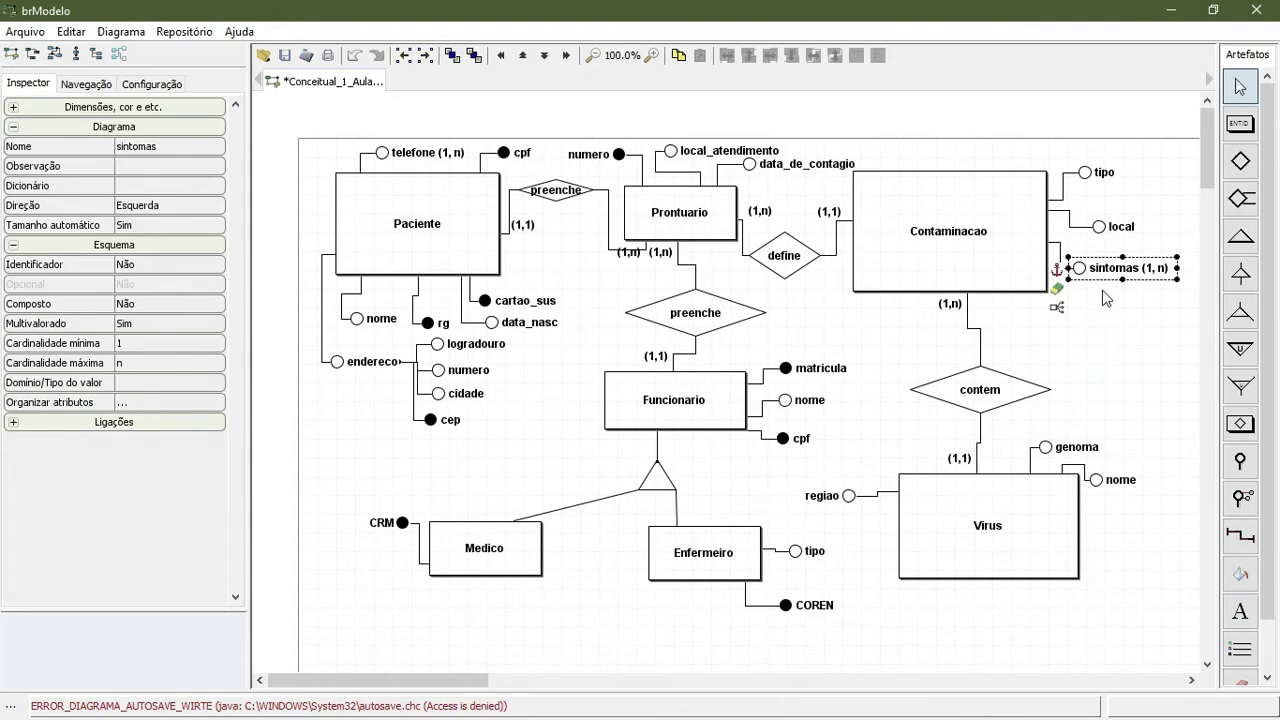
{"action": "left_click", "coordinate": [181, 145]}
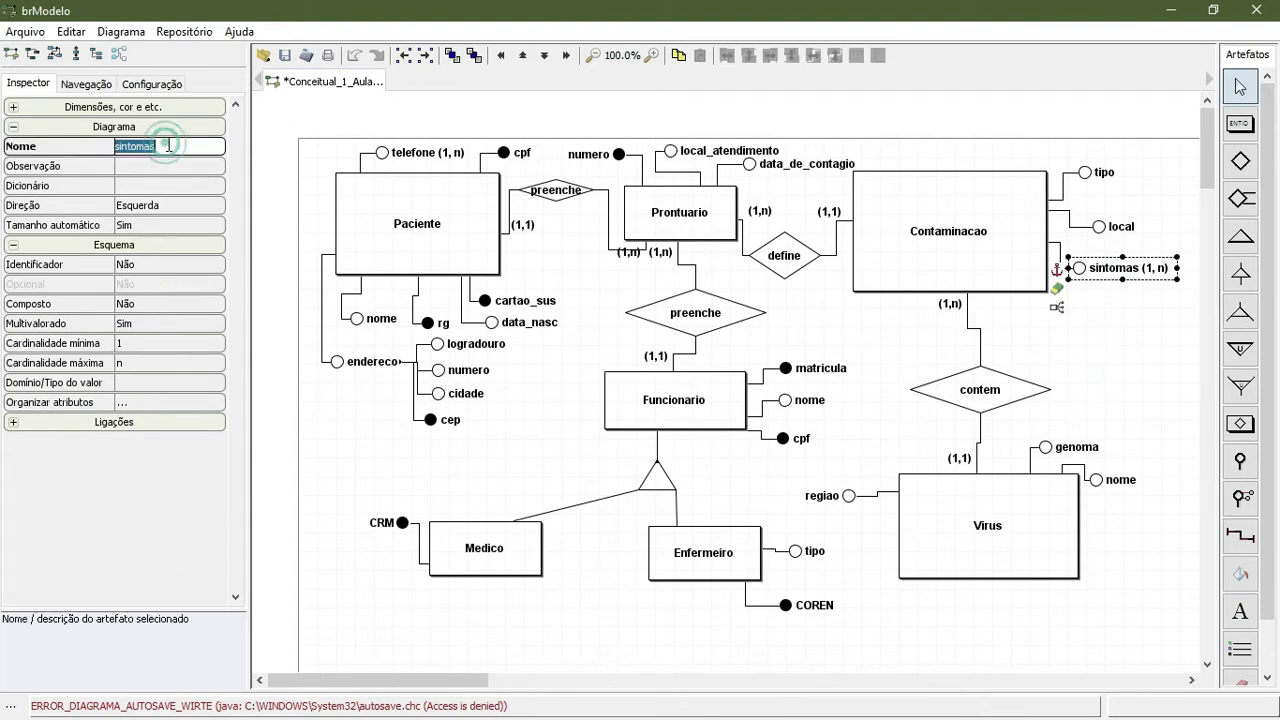
{"action": "left_click", "coordinate": [181, 145]}
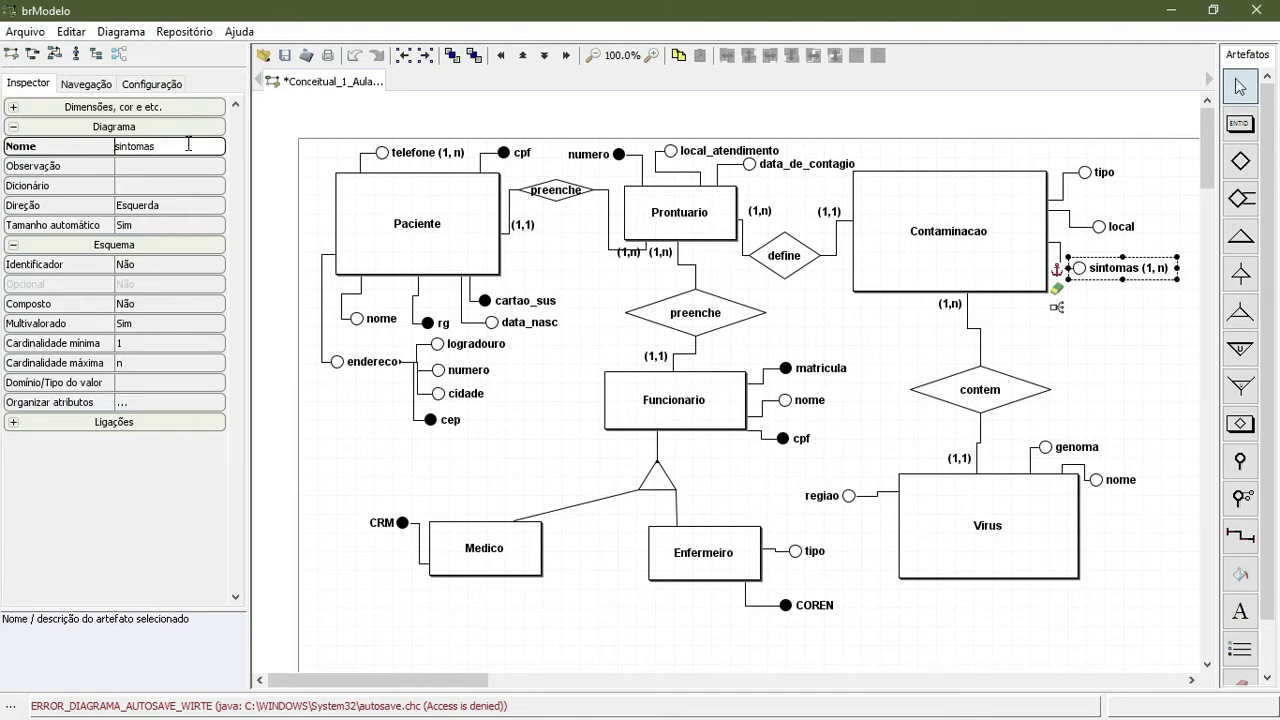
{"action": "left_click", "coordinate": [188, 145]}
{"action": "key", "text": "BackSpace"}
{"action": "key", "text": "Return"}
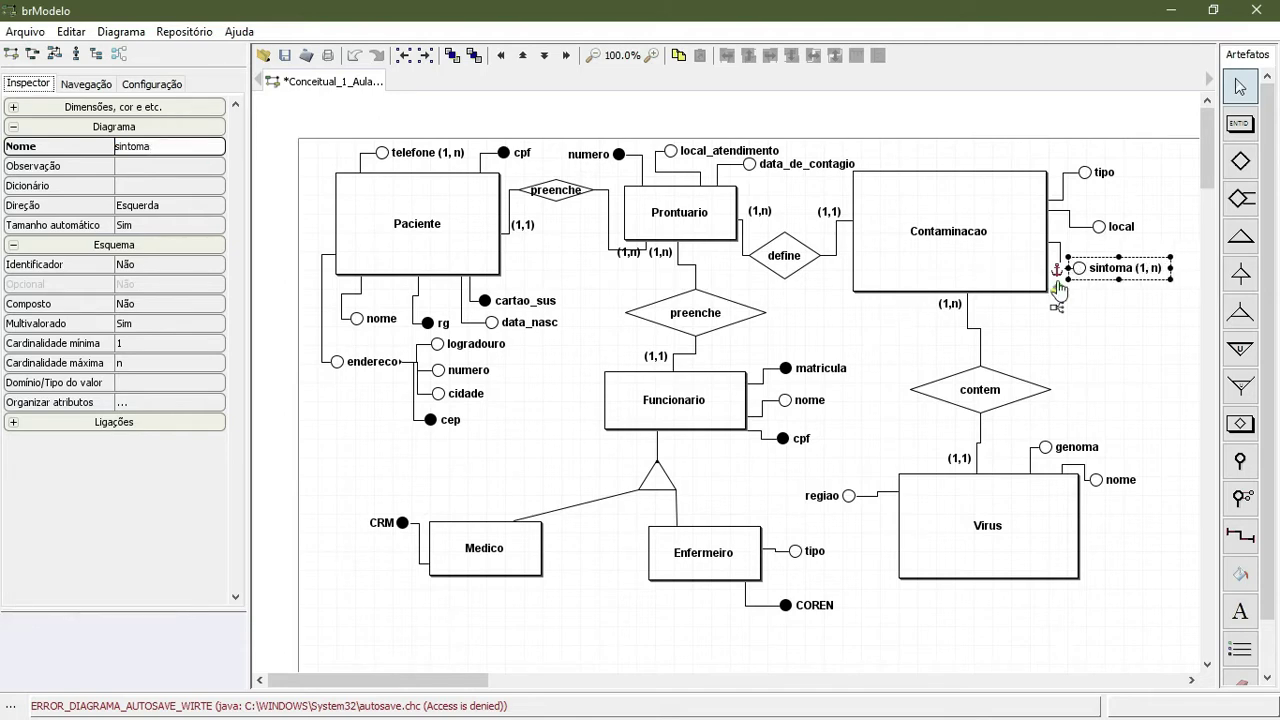
{"action": "left_click", "coordinate": [1108, 298]}
{"action": "left_click", "coordinate": [1122, 274]}
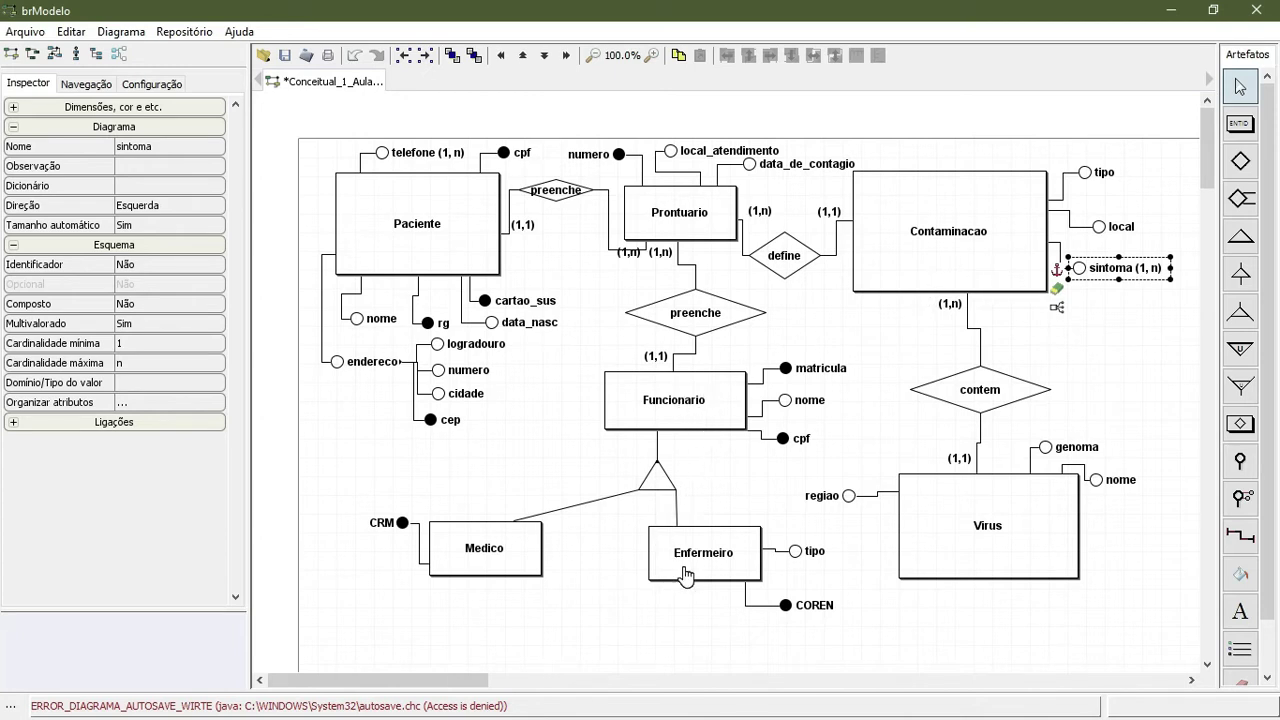
{"action": "left_click", "coordinate": [668, 413]}
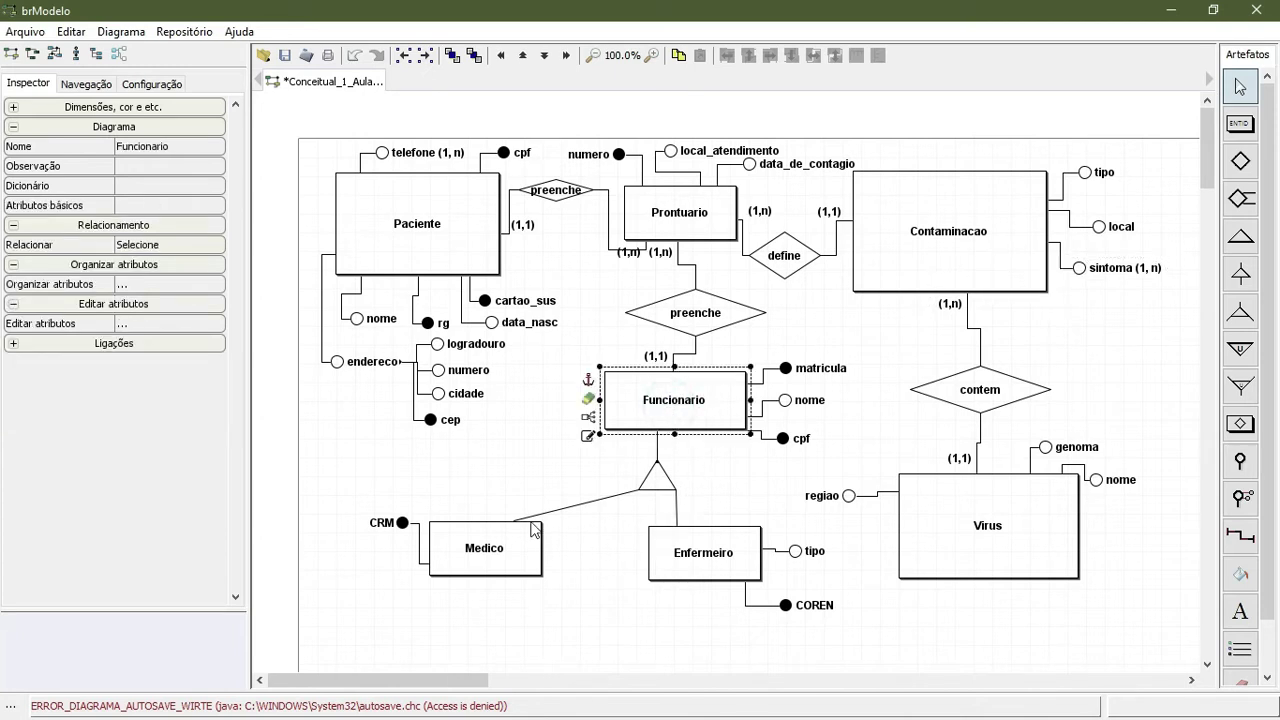
{"action": "left_click", "coordinate": [658, 488]}
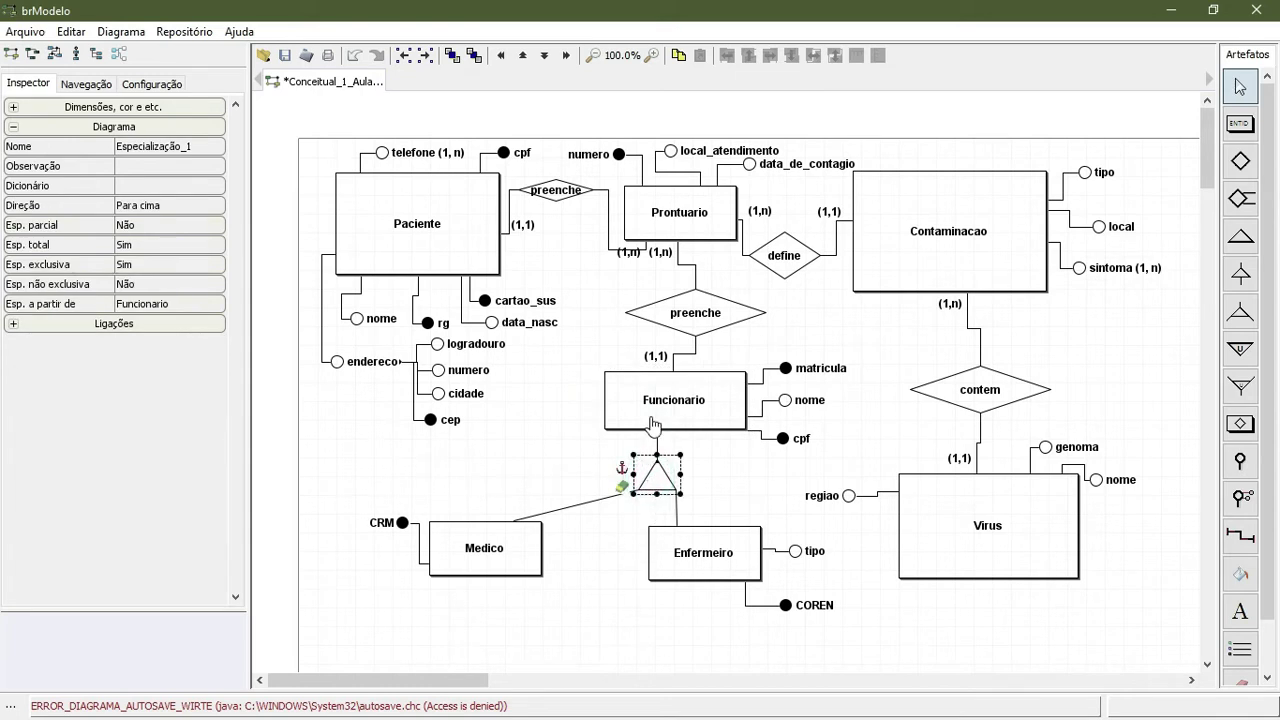
{"action": "left_click", "coordinate": [652, 422]}
{"action": "left_click", "coordinate": [657, 490]}
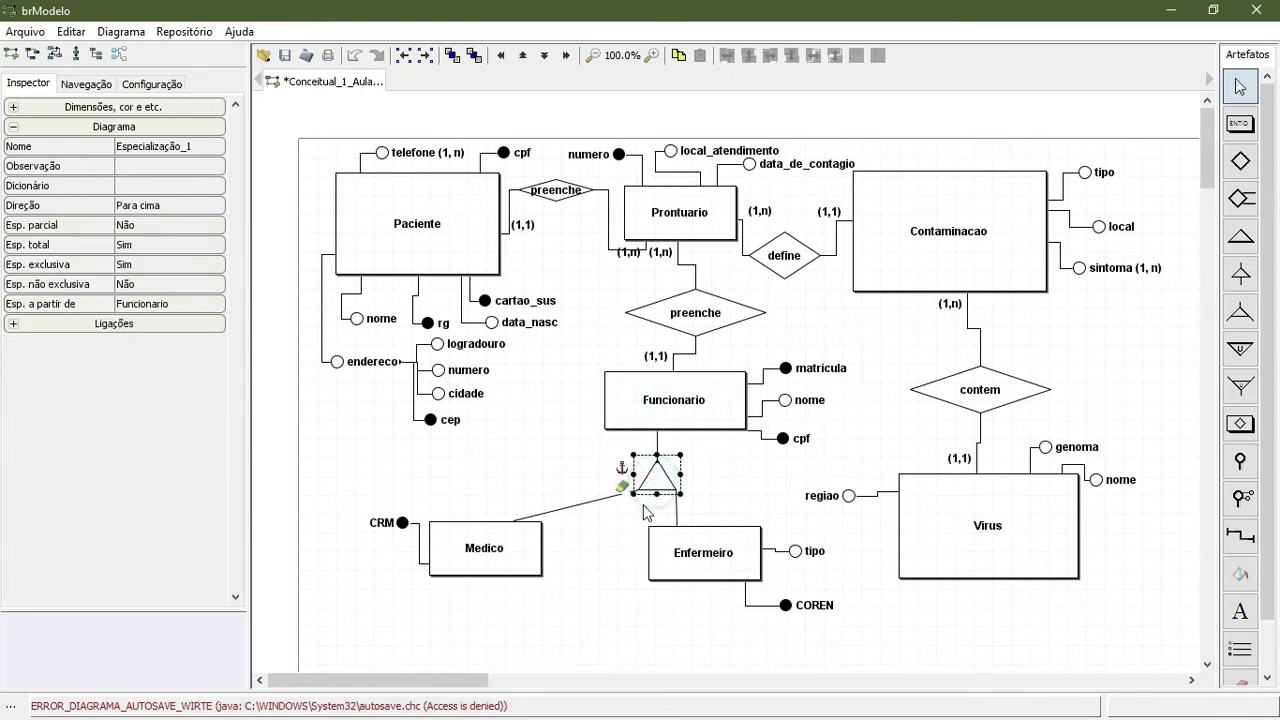
{"action": "left_click", "coordinate": [496, 546]}
{"action": "left_click", "coordinate": [705, 555]}
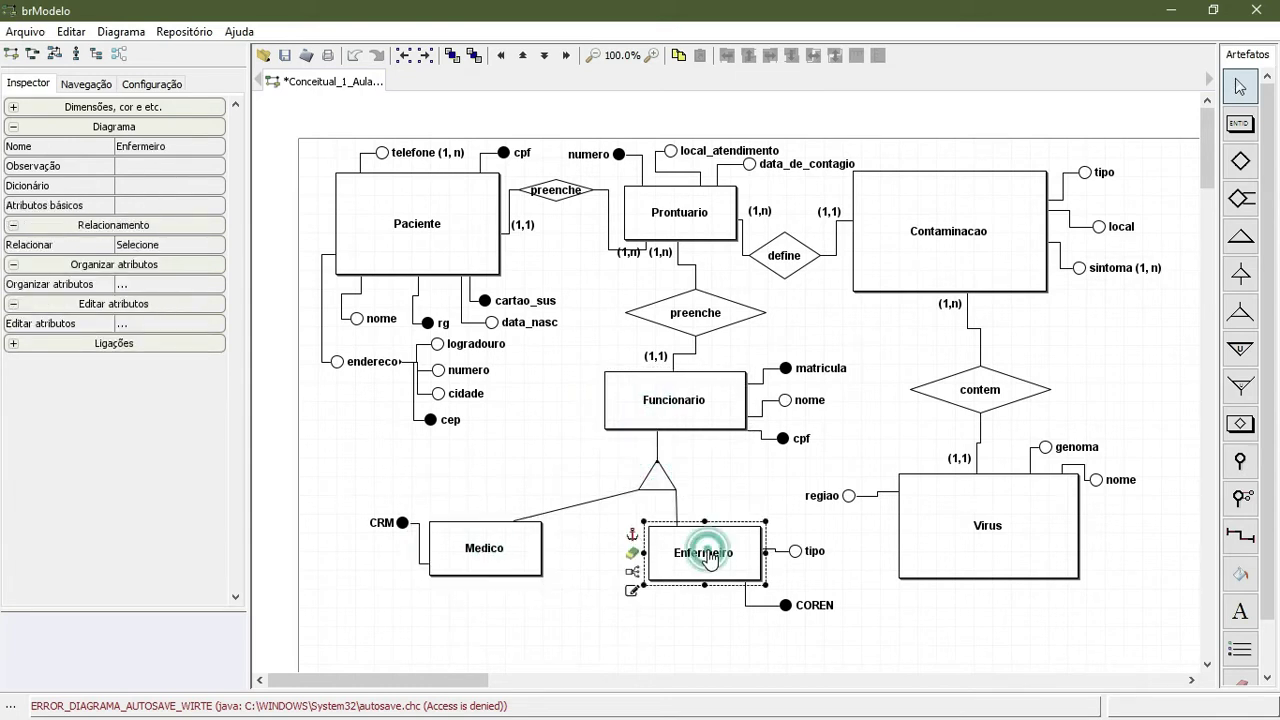
- Make the specialization of Funcionario into Medico and Enfermeiro partial
{"action": "left_click", "coordinate": [650, 484]}
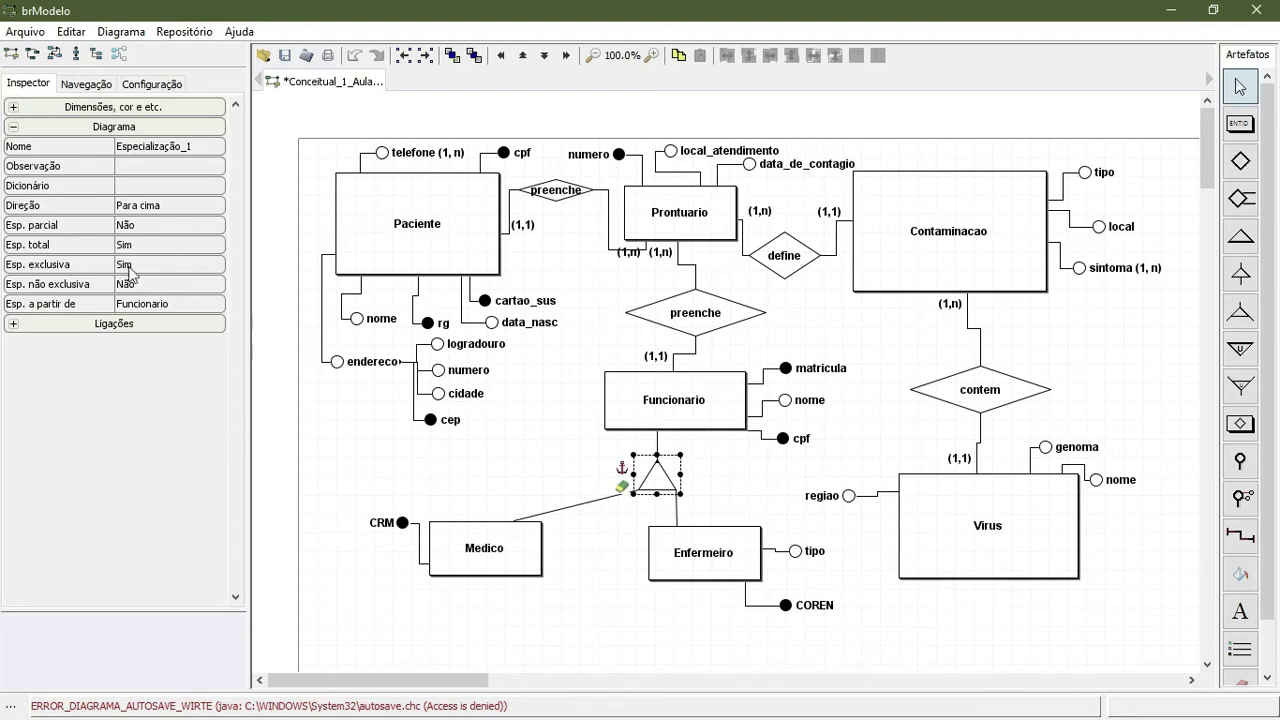
{"action": "left_click", "coordinate": [135, 228]}
{"action": "left_click", "coordinate": [135, 228]}
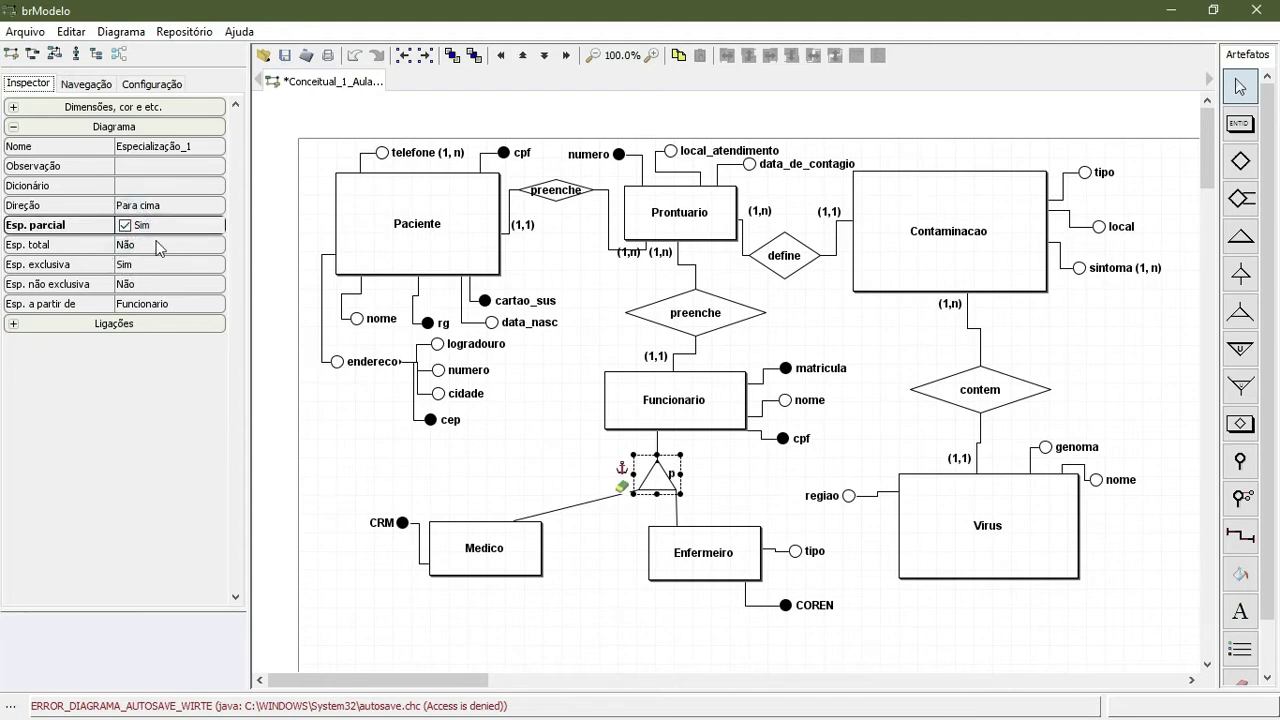
{"action": "left_click", "coordinate": [670, 518]}
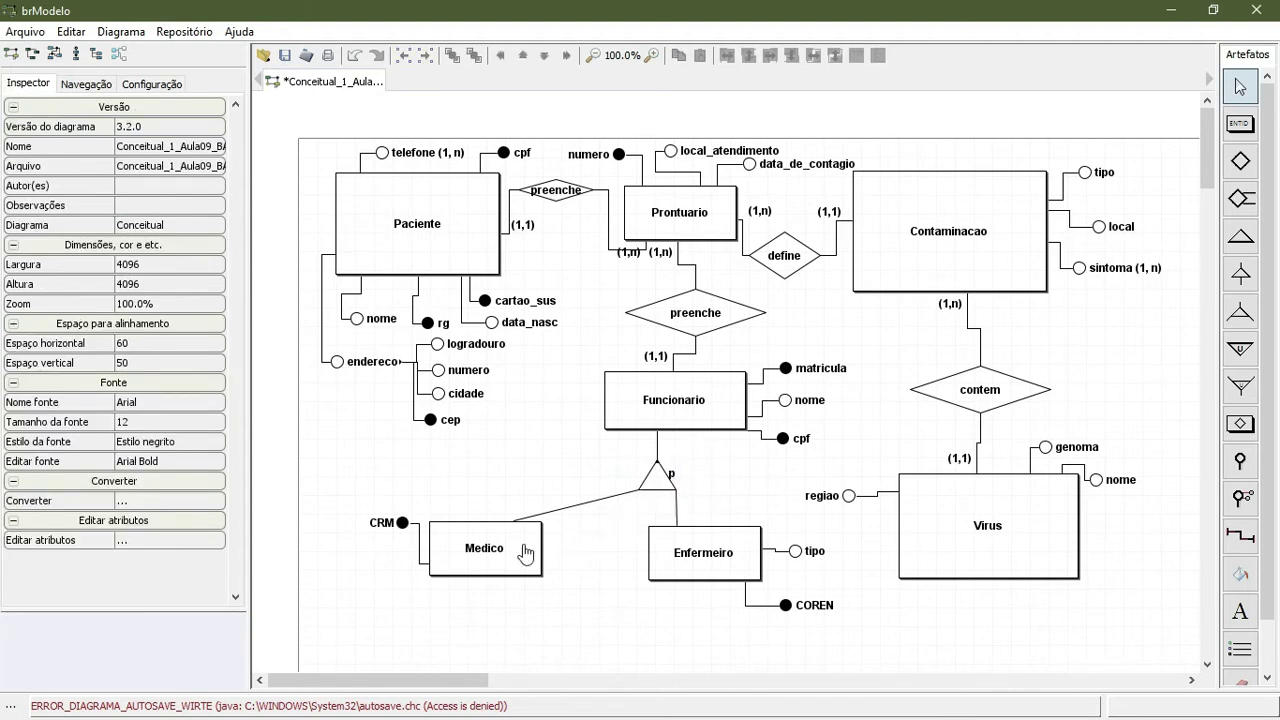
{"action": "left_click", "coordinate": [502, 562]}
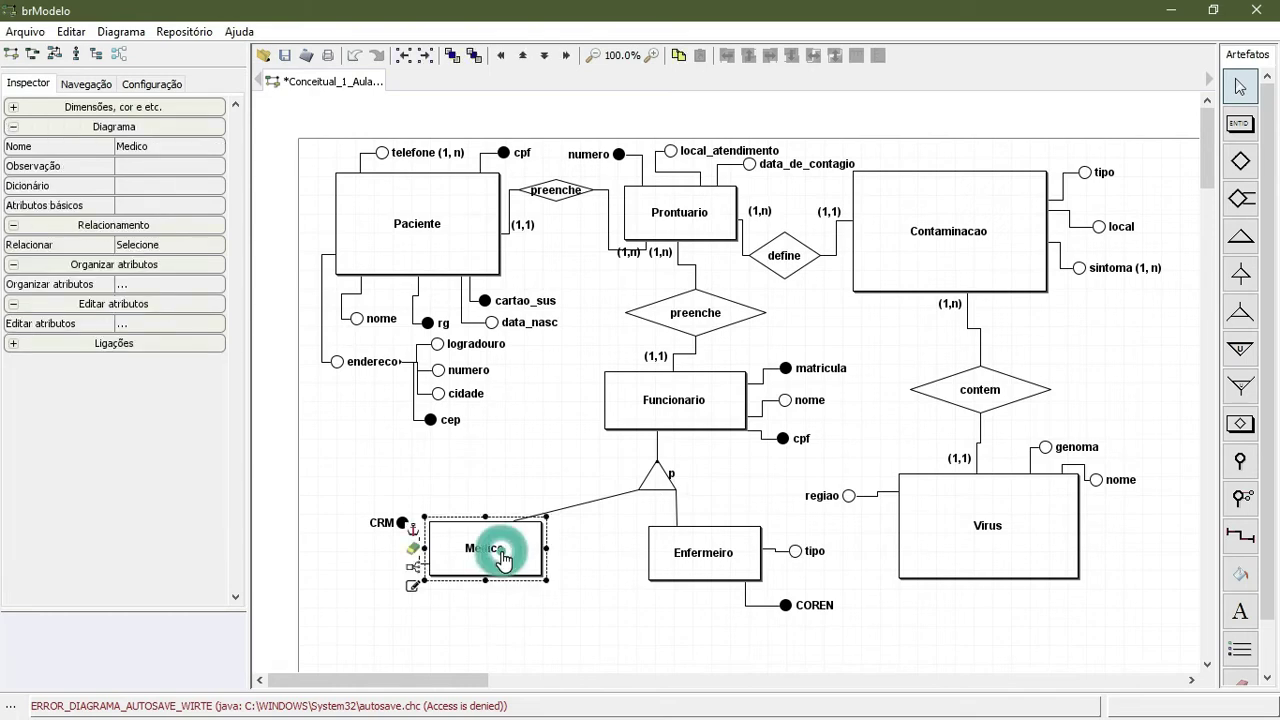
{"action": "left_click", "coordinate": [716, 558]}
{"action": "left_click", "coordinate": [686, 418]}
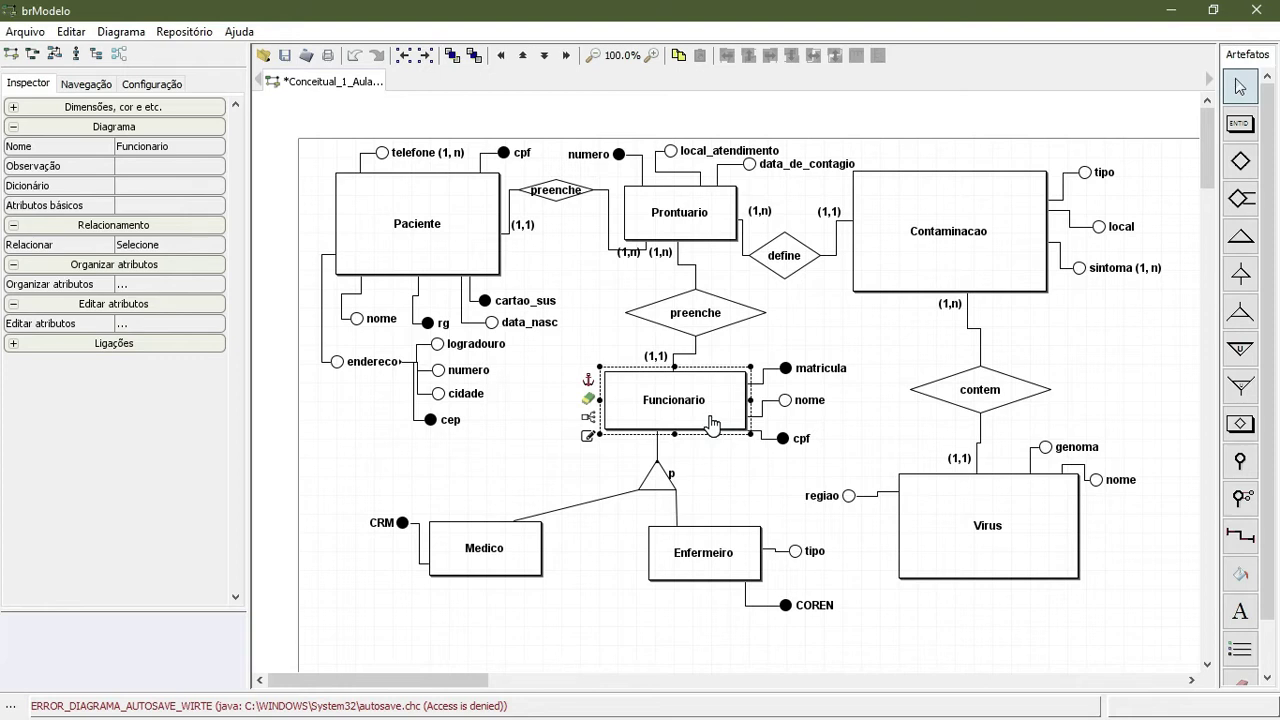
{"action": "left_click", "coordinate": [654, 478]}
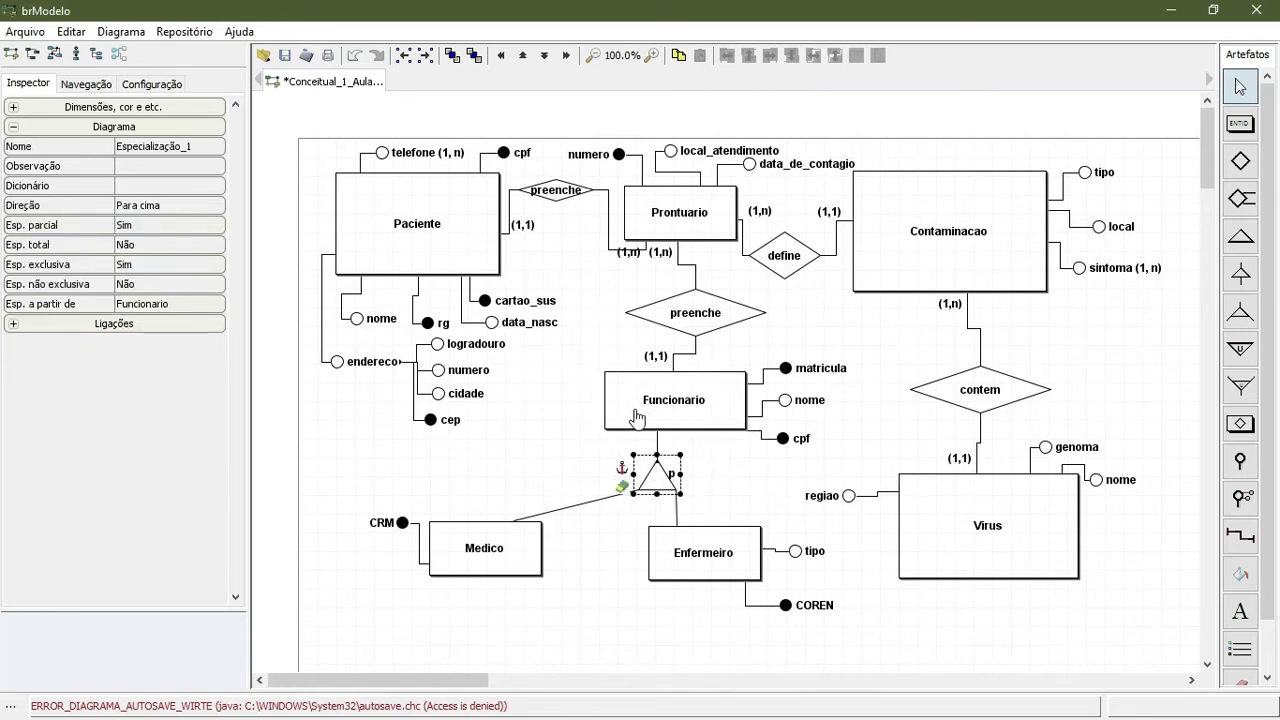
{"action": "left_click", "coordinate": [882, 406]}
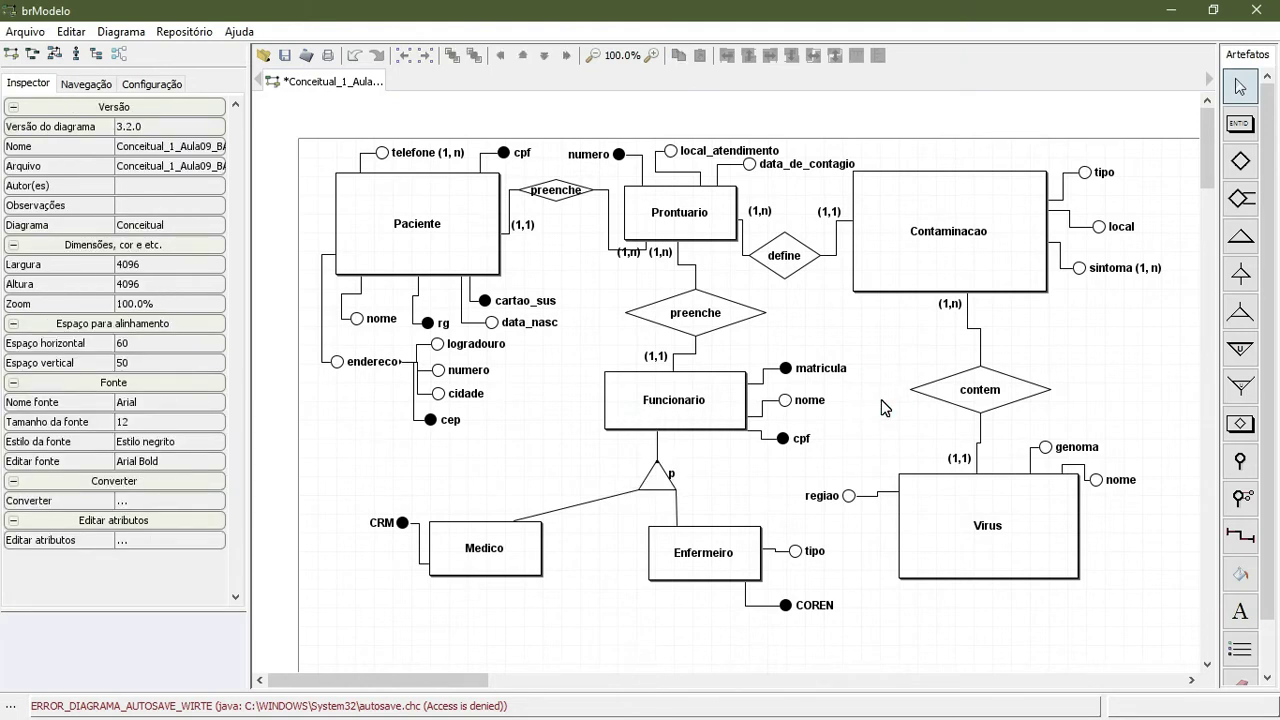
- Save the conceptual diagram and start converting it to a logical model, replacing special characters with "_"
{"action": "left_click", "coordinate": [22, 31]}
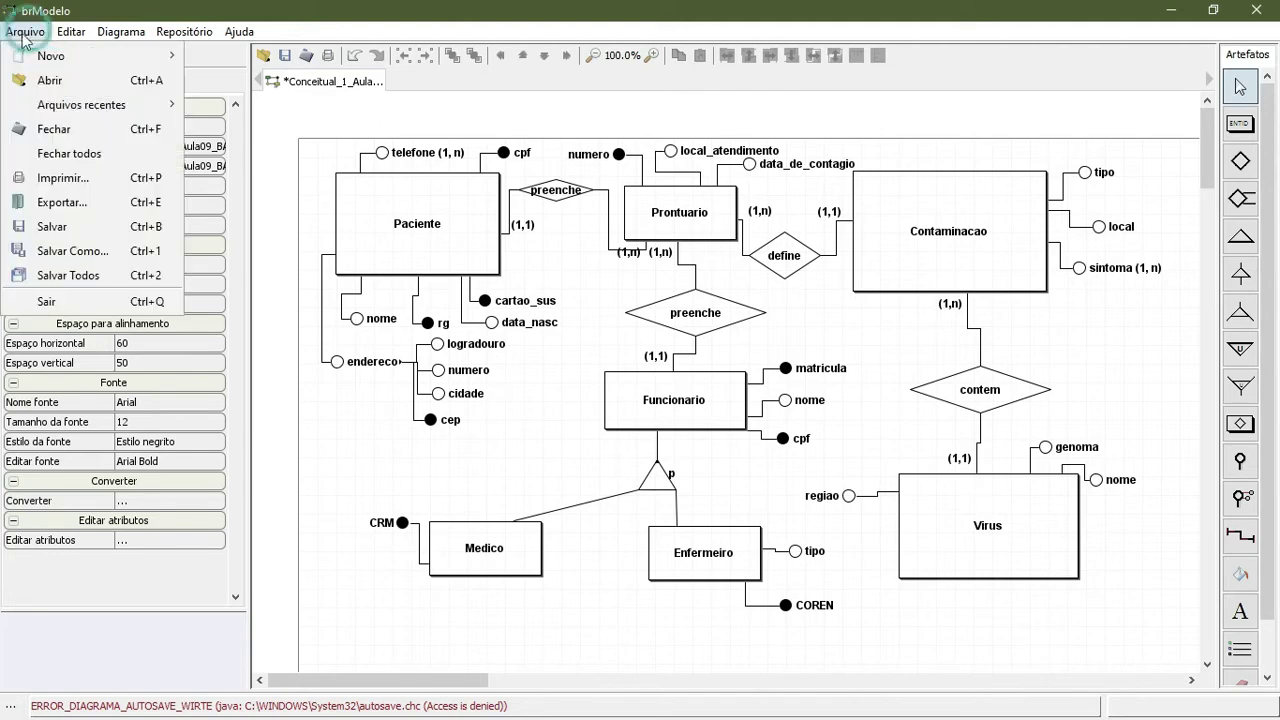
{"action": "left_click", "coordinate": [157, 228]}
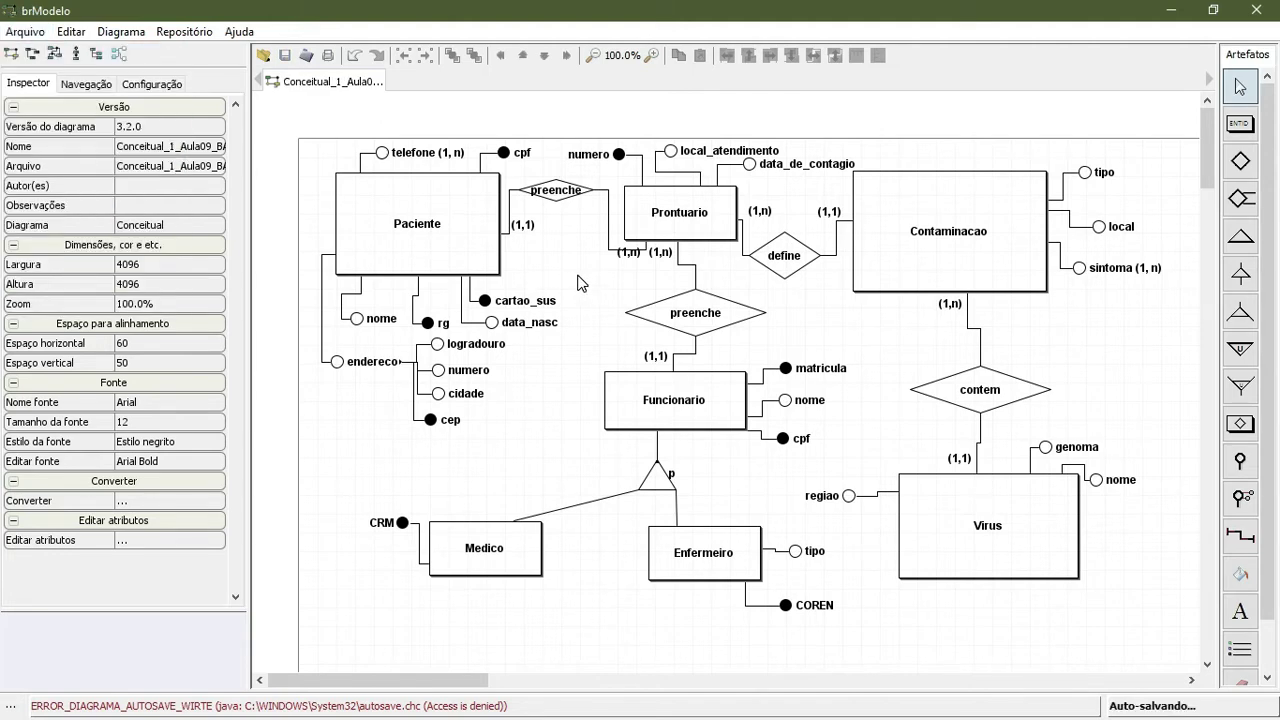
{"action": "left_click", "coordinate": [121, 32]}
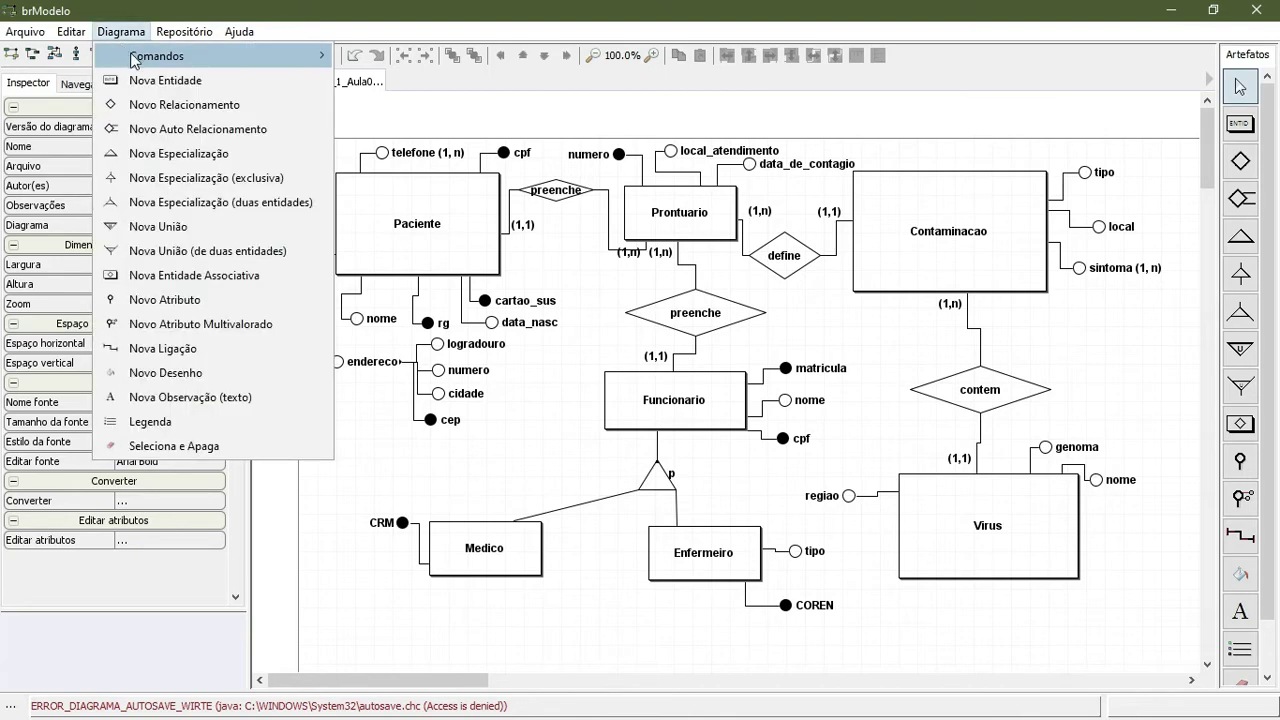
{"action": "mouse_move", "coordinate": [145, 62]}
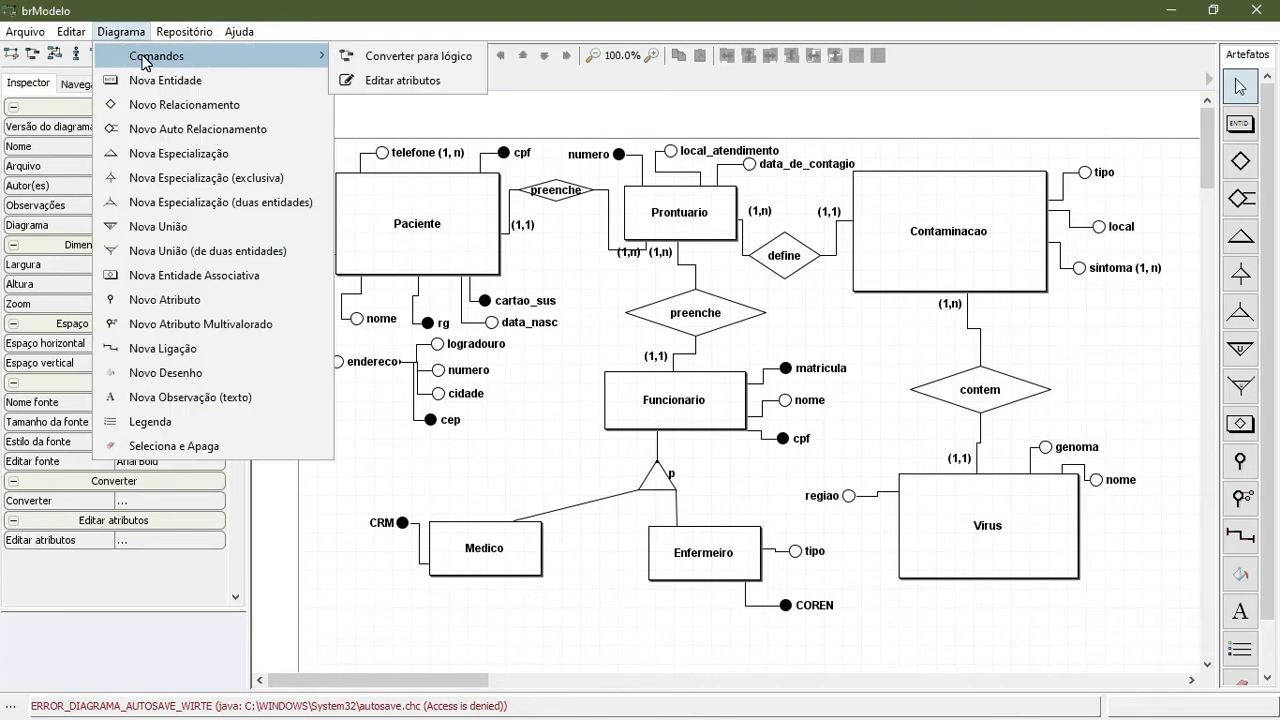
{"action": "left_click", "coordinate": [466, 60]}
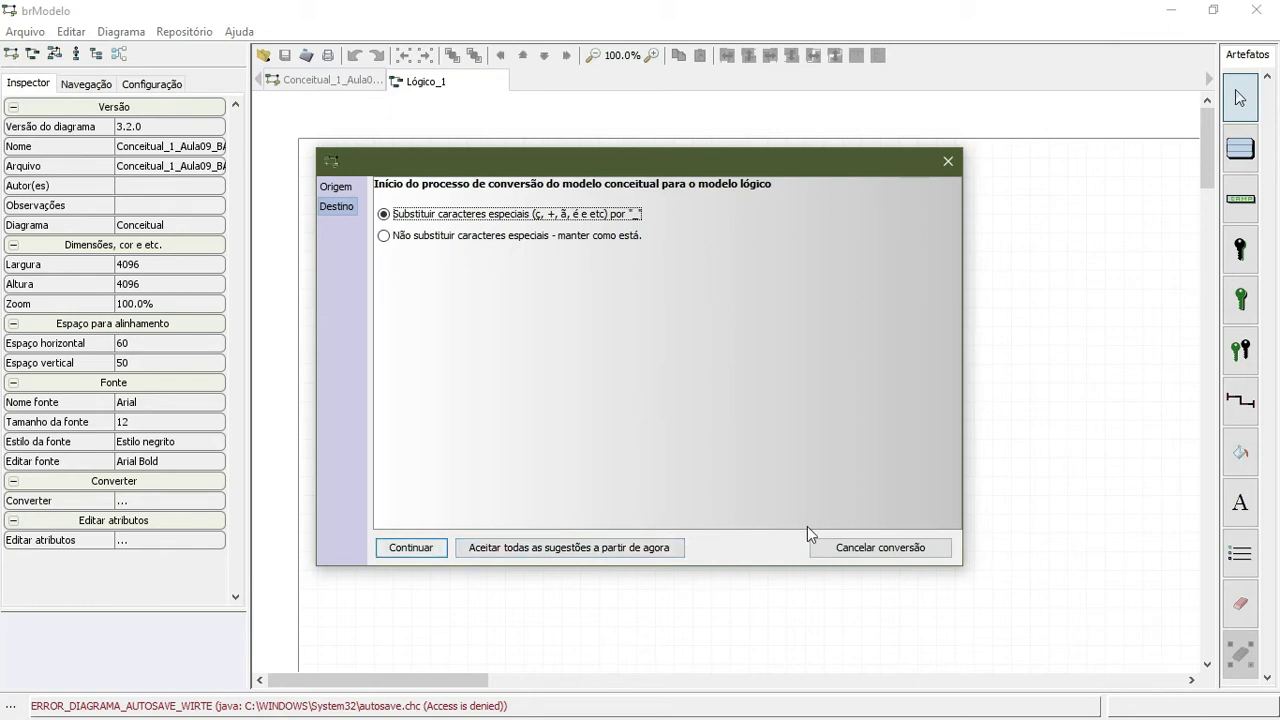
{"action": "key", "text": "Return"}
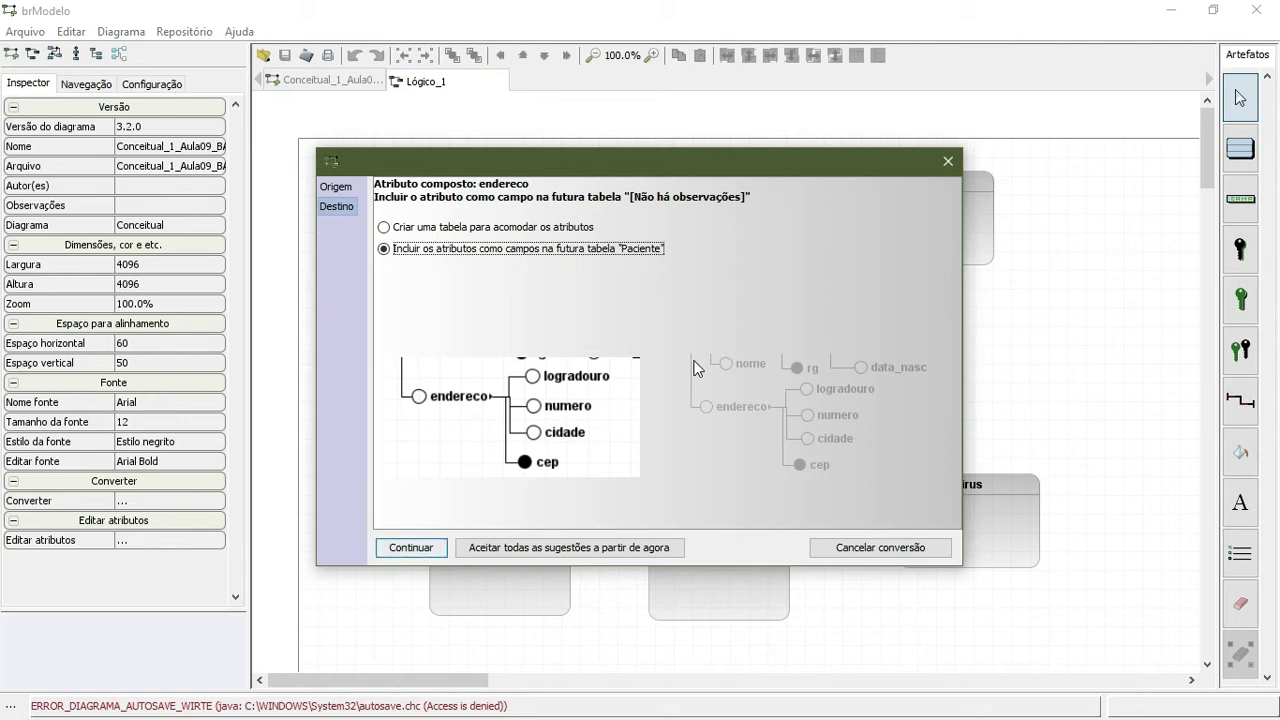
- Include the attributes of the composite attribute endereco as fields in the future Paciente table
{"action": "left_click", "coordinate": [425, 228]}
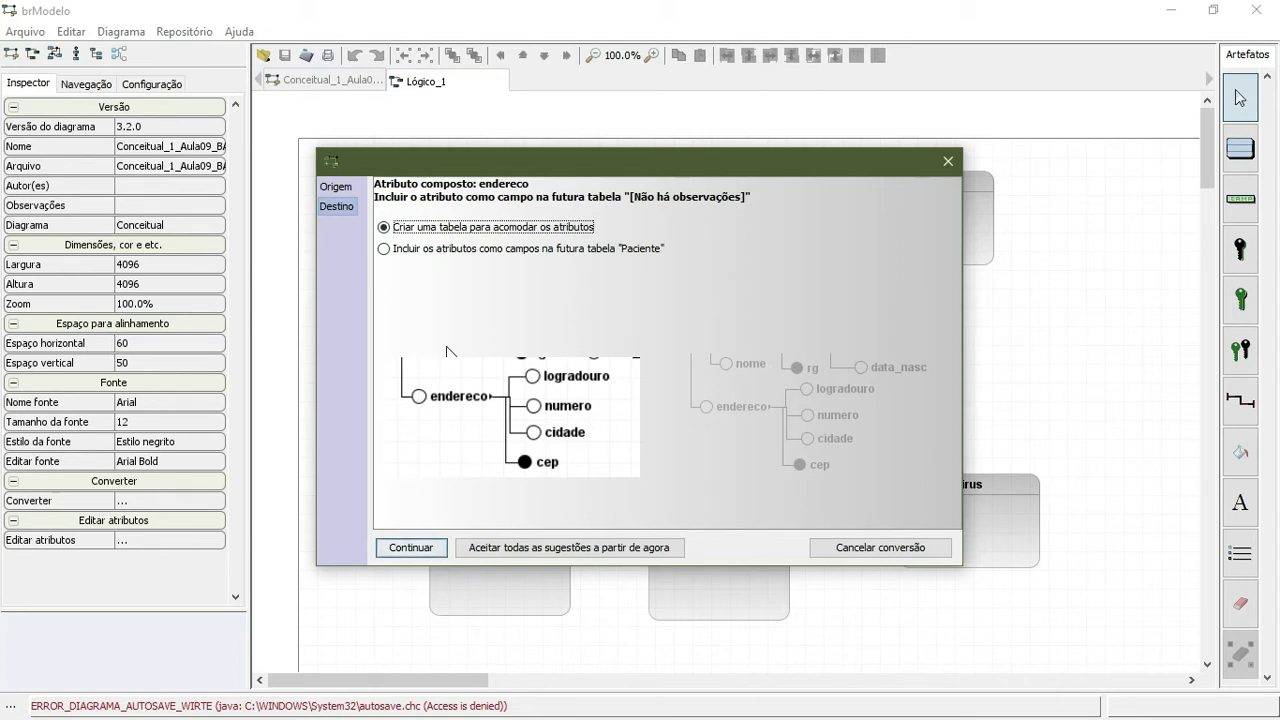
{"action": "left_click", "coordinate": [435, 250]}
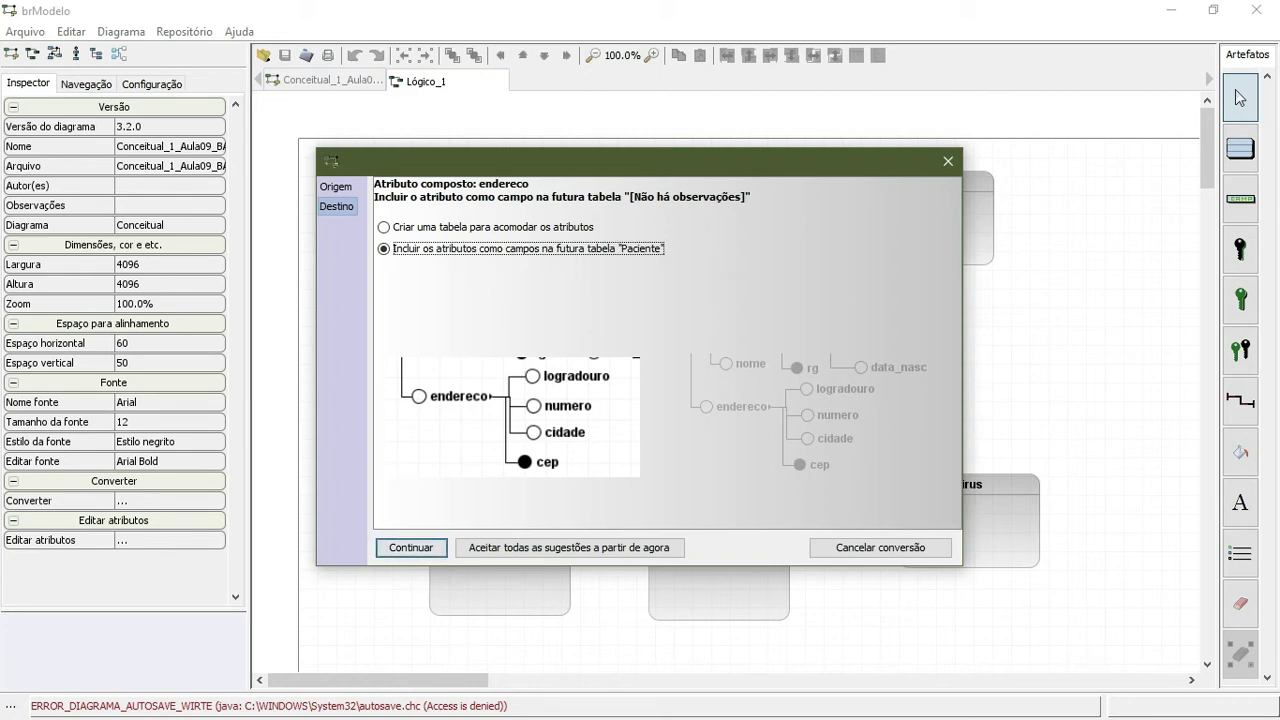
{"action": "left_click", "coordinate": [452, 229]}
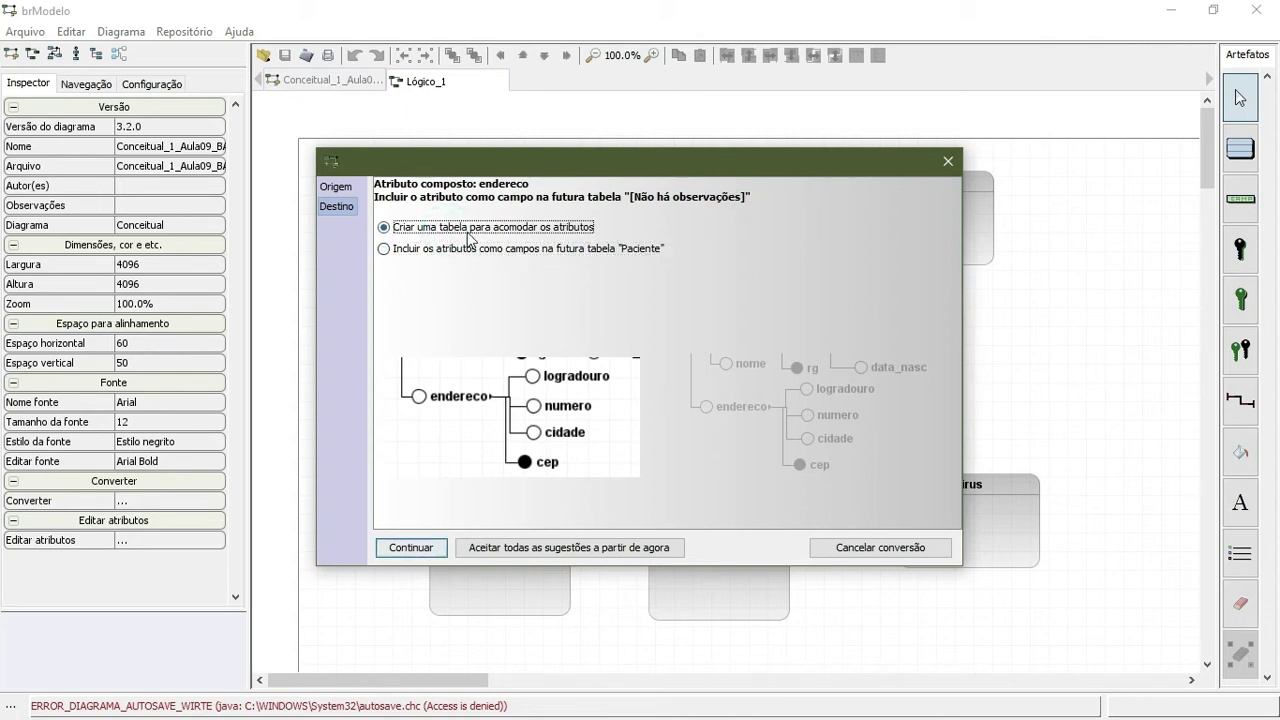
{"action": "left_click", "coordinate": [448, 255]}
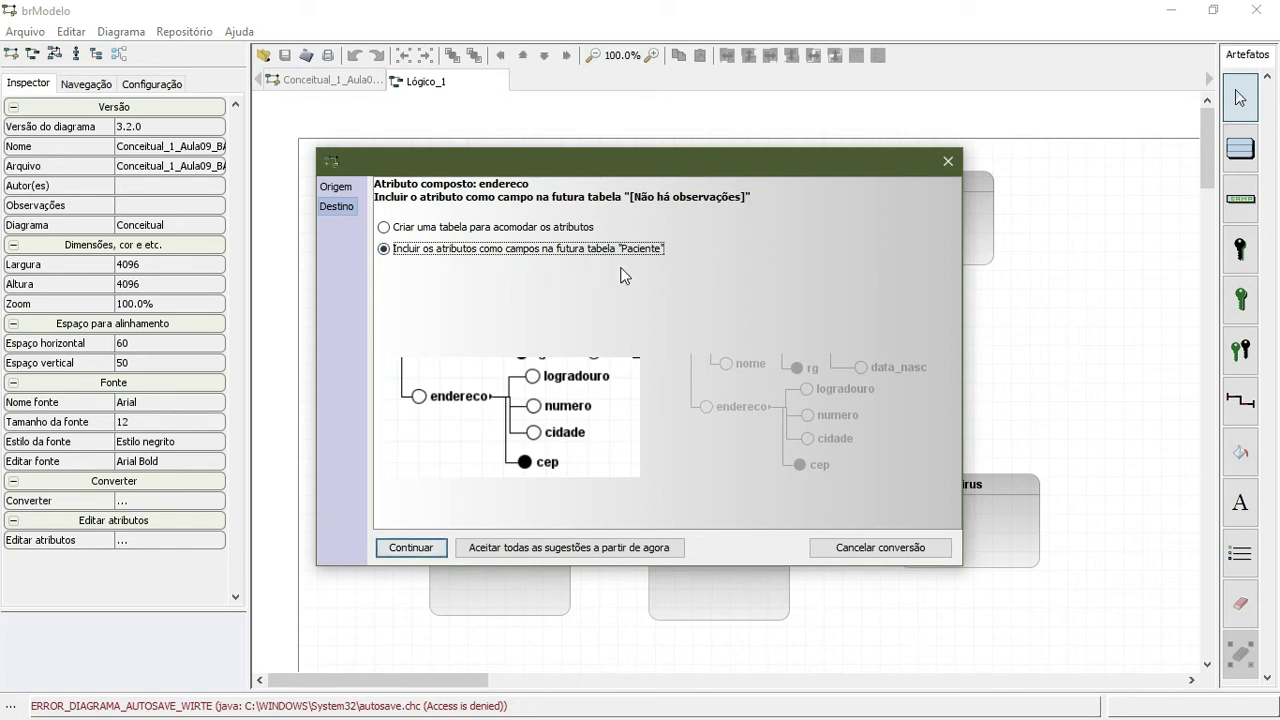
{"action": "left_click", "coordinate": [410, 546]}
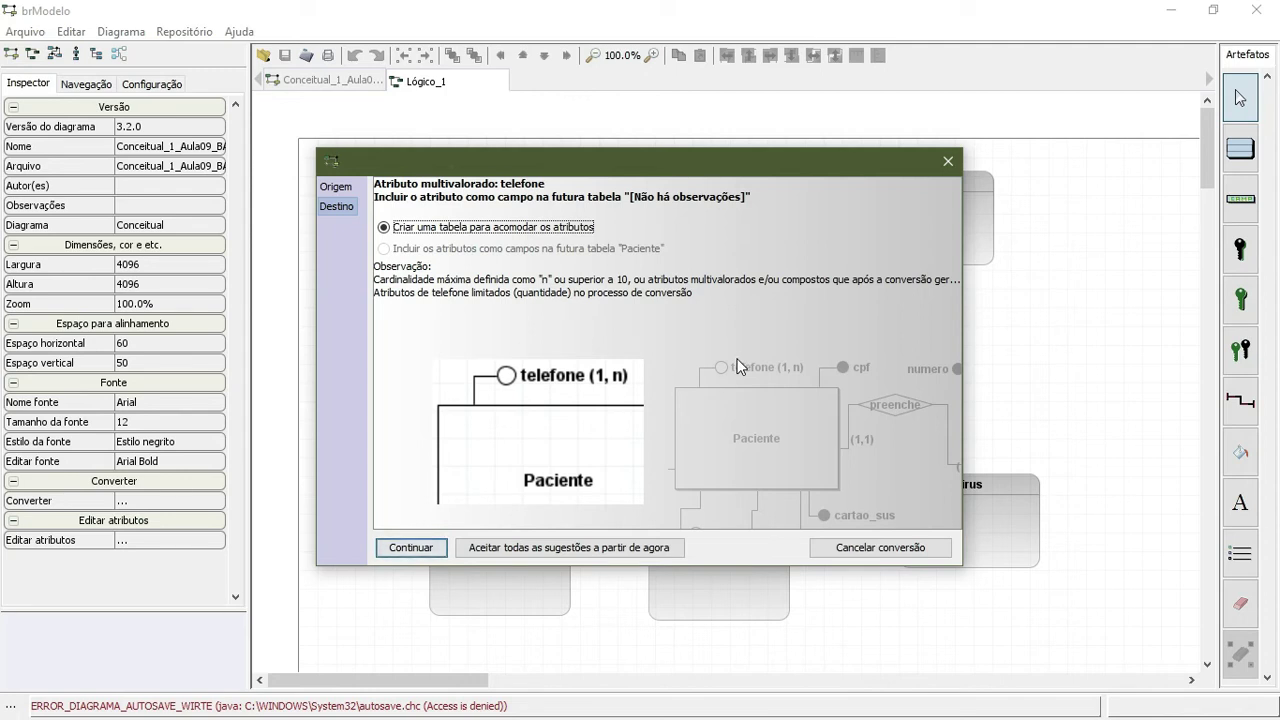
- Create separate tables for the multivalued attributes telefone and sintoma
{"action": "left_click", "coordinate": [415, 552]}
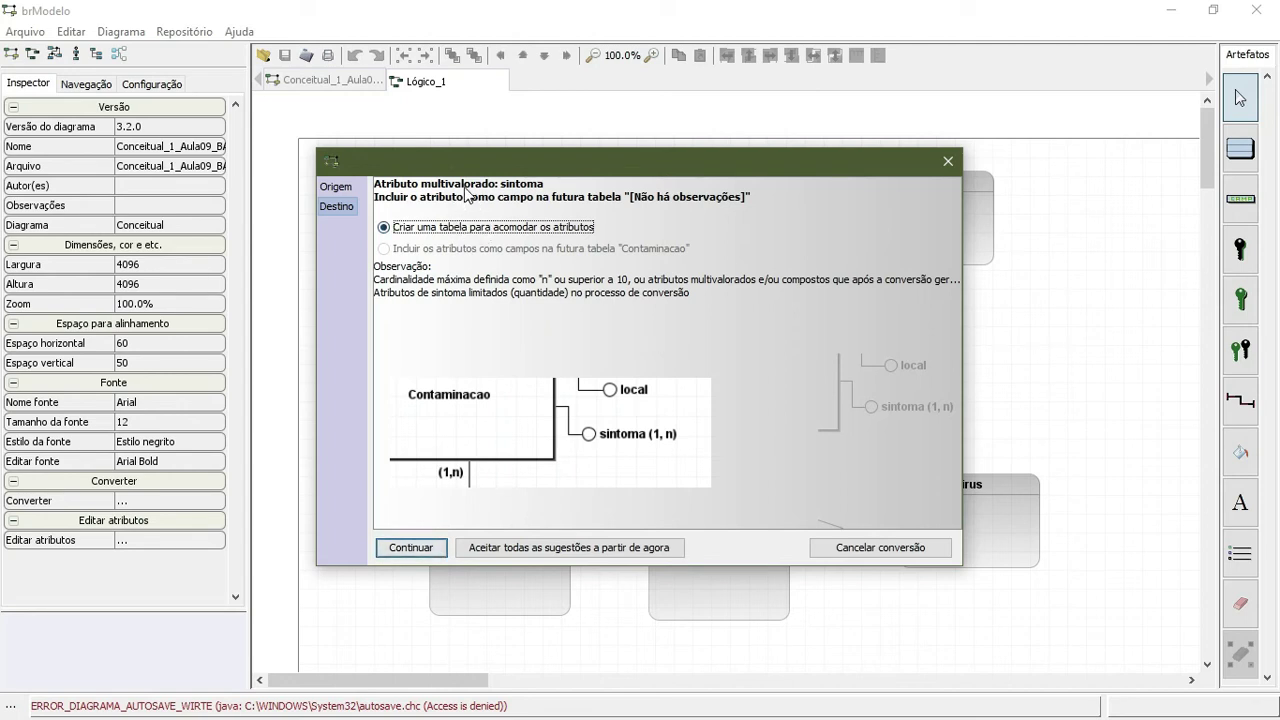
{"action": "left_click", "coordinate": [412, 548]}
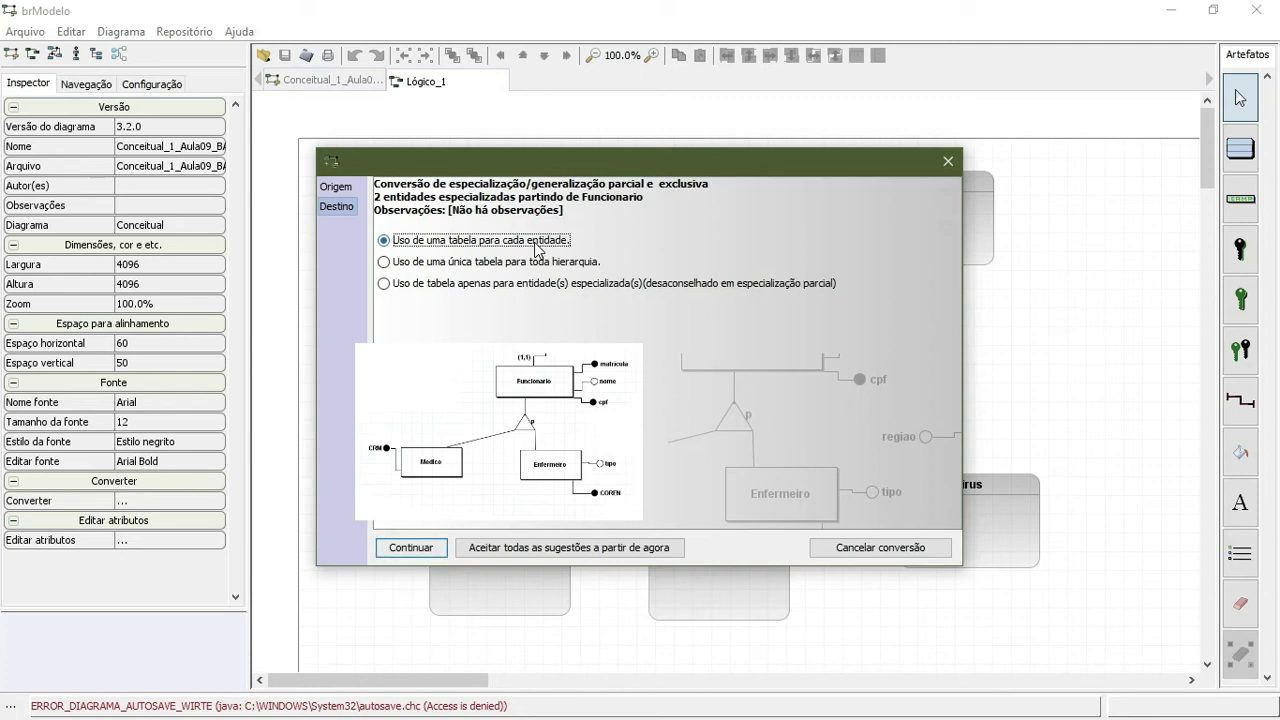
- Convert the specialization of Funcionario into Medico and Enfermeiro using a single table for the whole hierarchy
{"action": "left_click", "coordinate": [510, 262]}
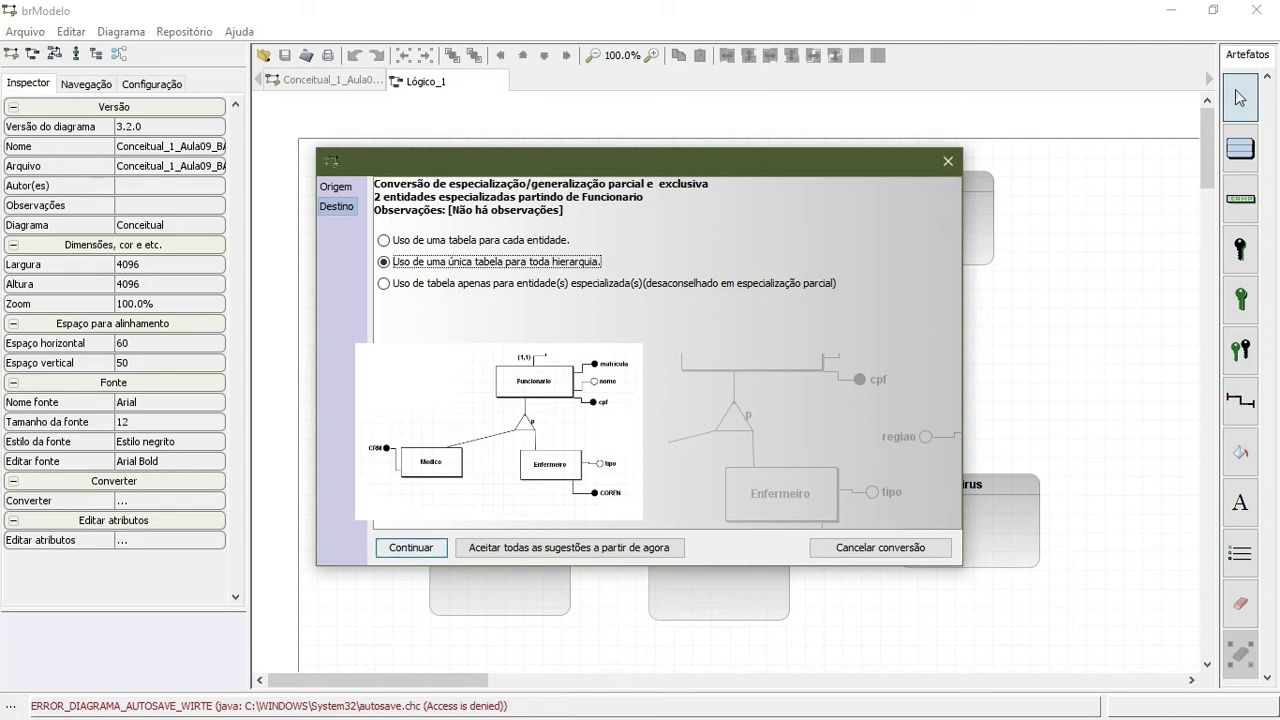
{"action": "left_click", "coordinate": [451, 286]}
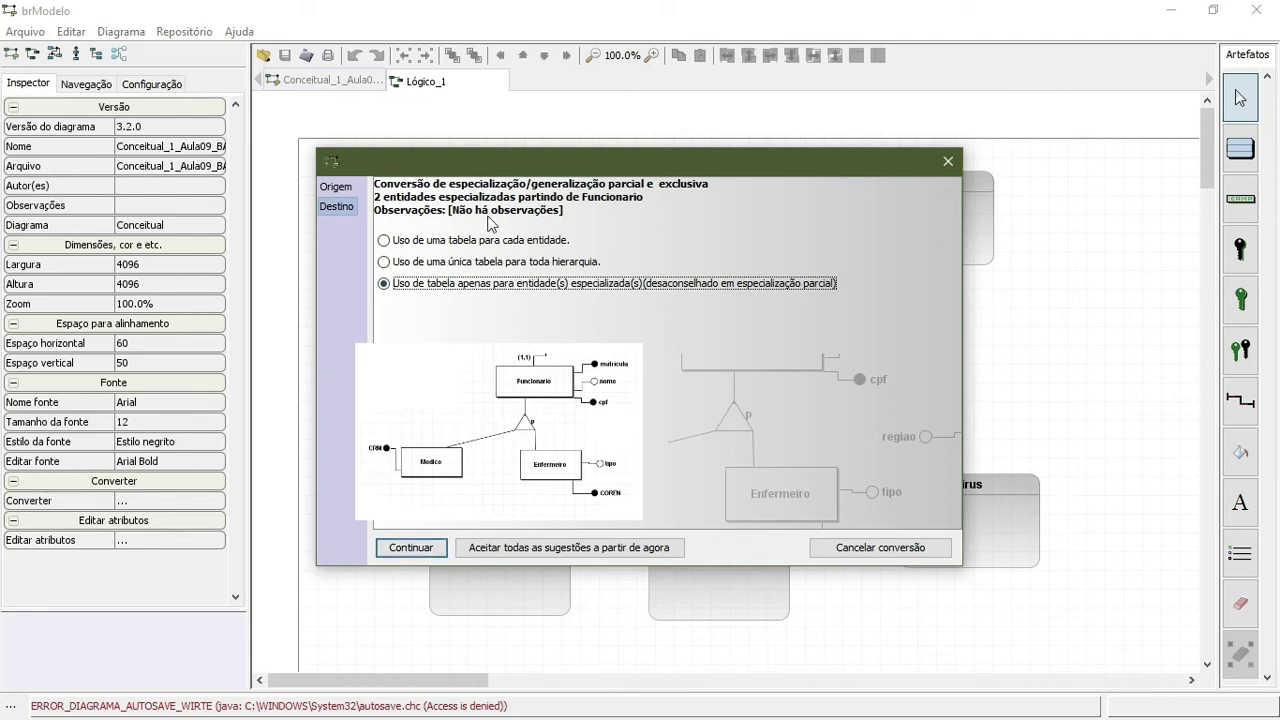
{"action": "left_click", "coordinate": [474, 262]}
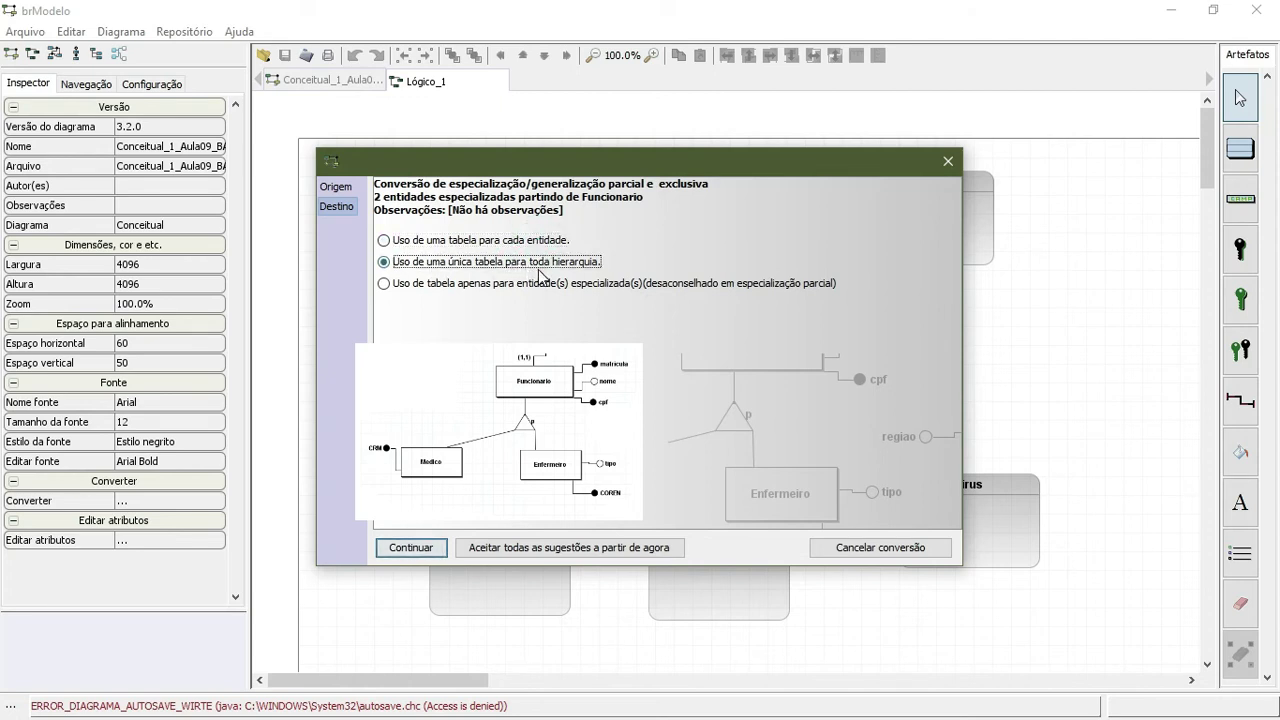
{"action": "left_click", "coordinate": [399, 548]}
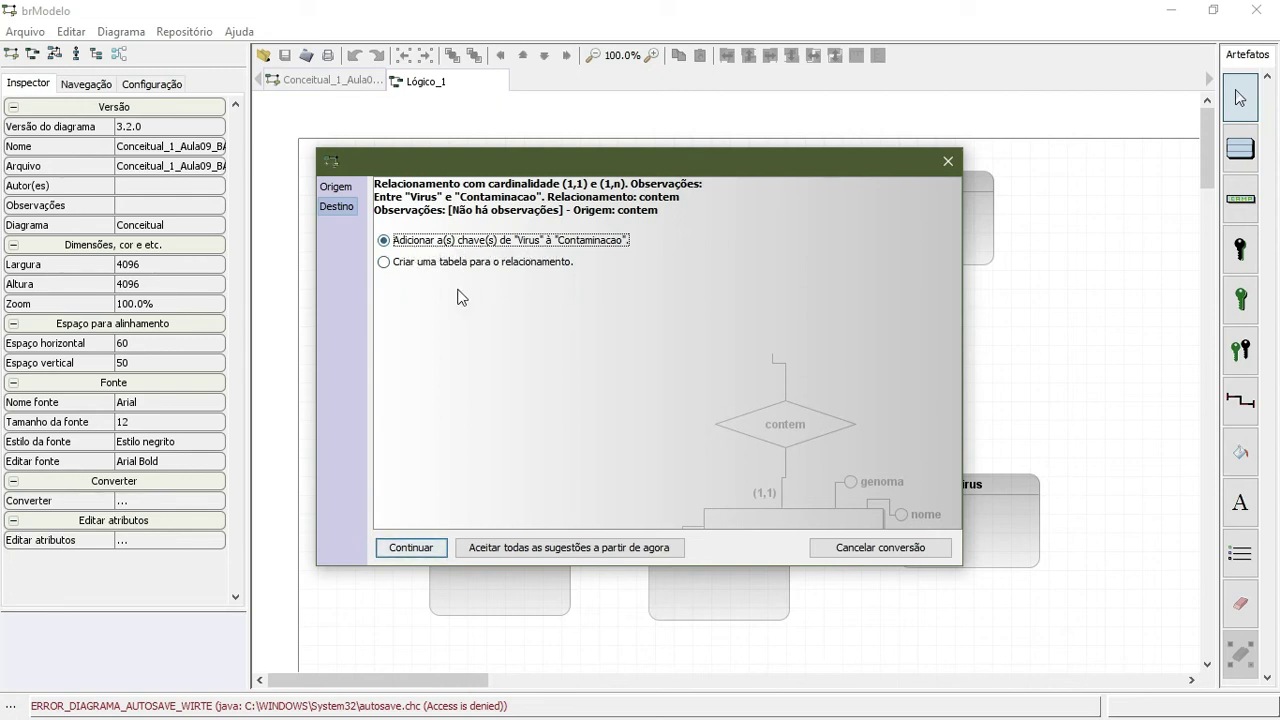
- Finish the conversion, adding the key of Virus to Contaminacao and the keys of Paciente, Contaminacao and Funcionario to Prontuario for their relationships
{"action": "left_click", "coordinate": [407, 548]}
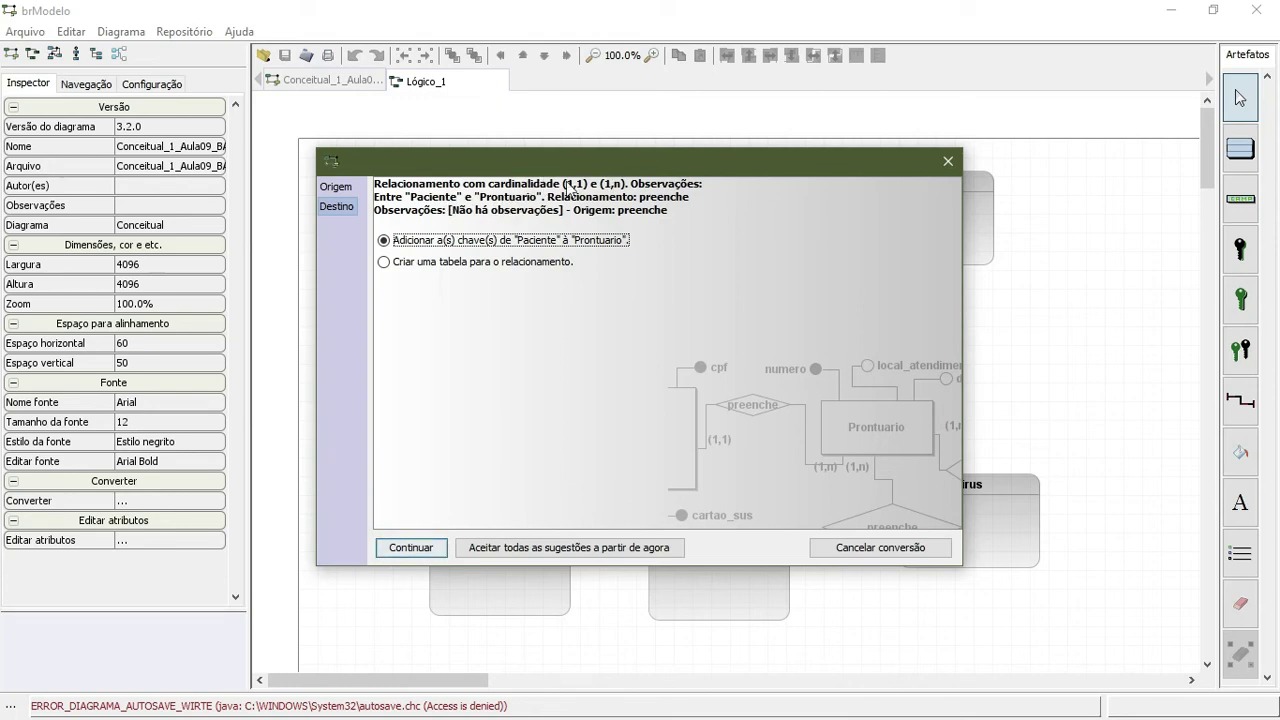
{"action": "left_click", "coordinate": [404, 548]}
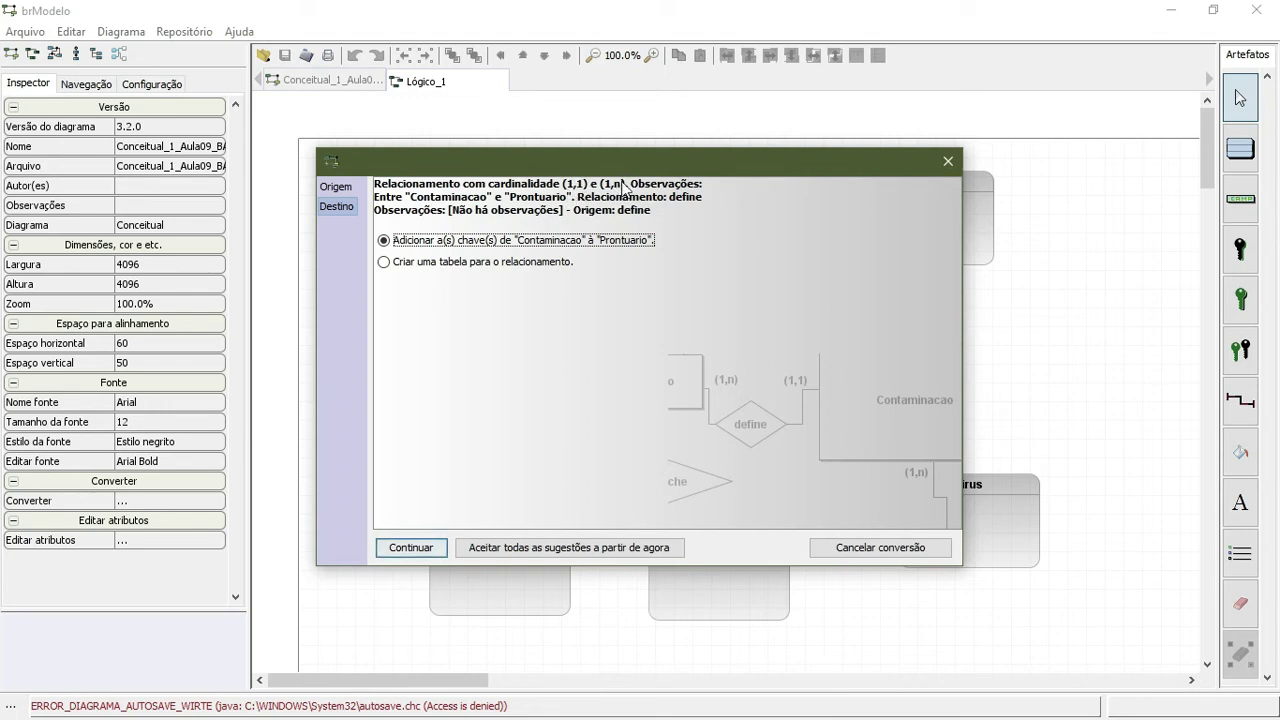
{"action": "left_click", "coordinate": [411, 547]}
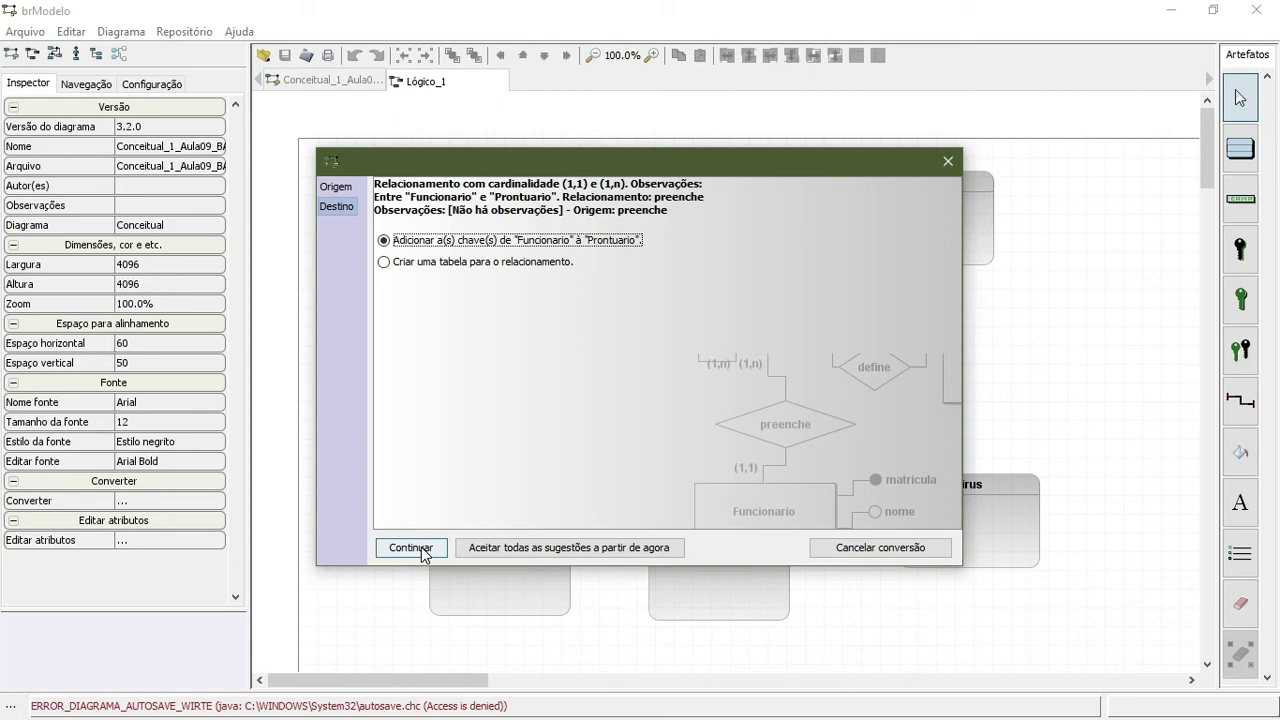
{"action": "left_click", "coordinate": [421, 548]}
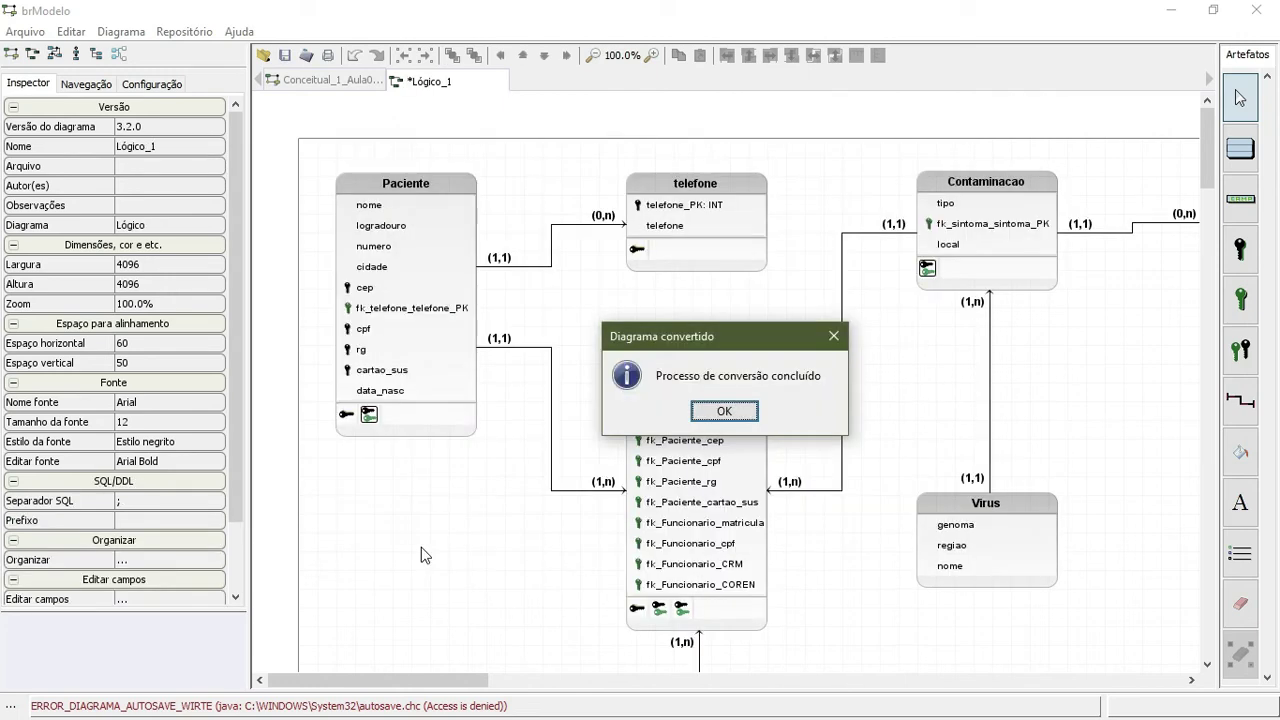
{"action": "left_click", "coordinate": [725, 412]}
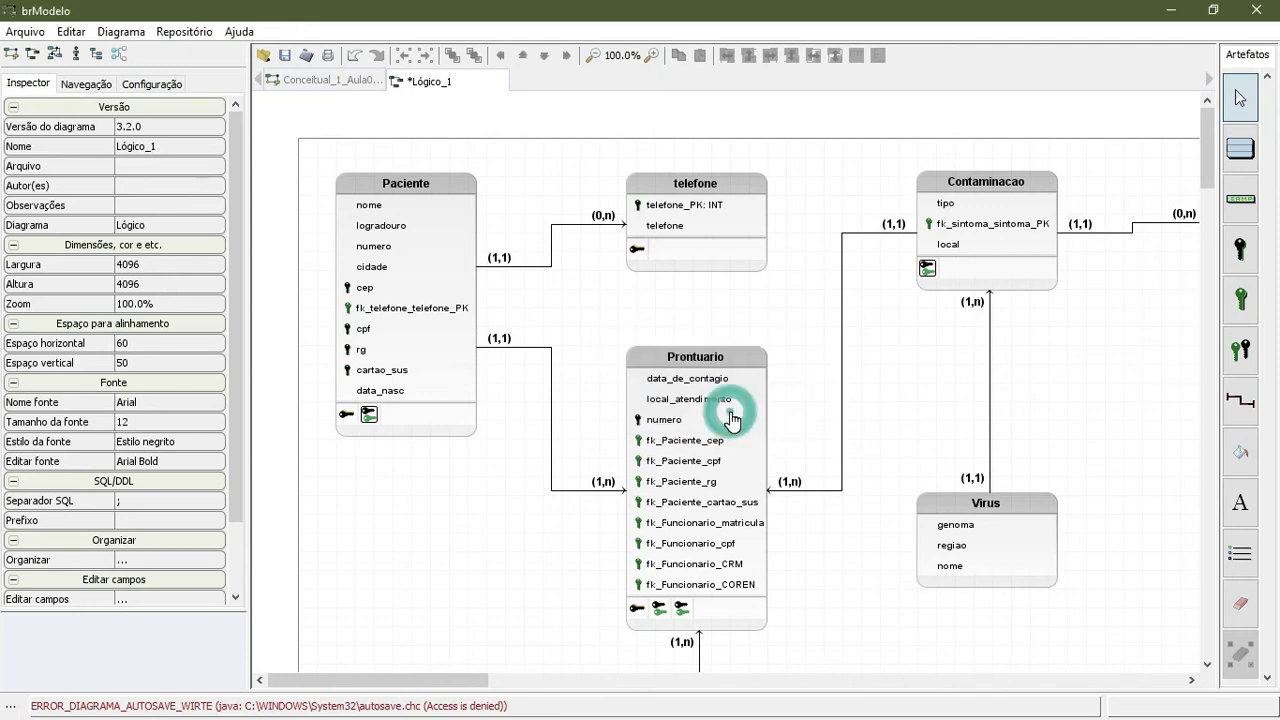
- Compare the key fields of the Paciente table with the conceptual diagram and examine the keys of the Prontuario table
{"action": "left_click", "coordinate": [398, 226]}
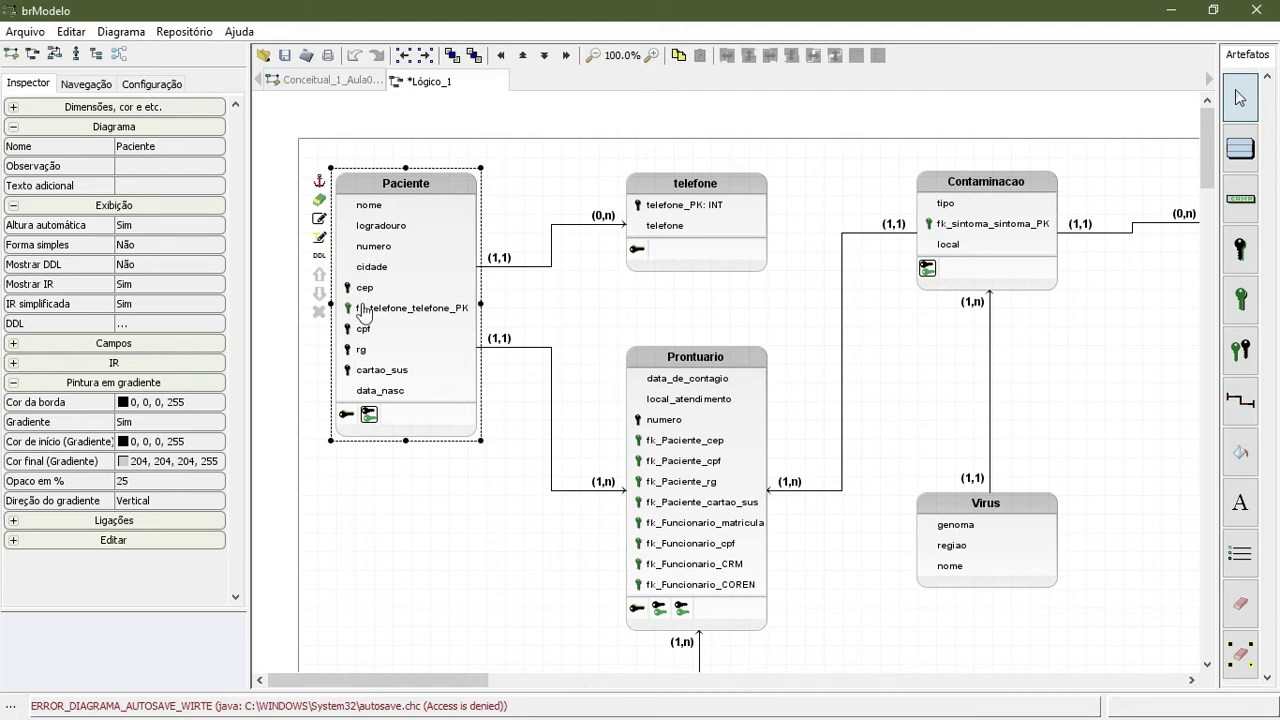
{"action": "left_click", "coordinate": [332, 81]}
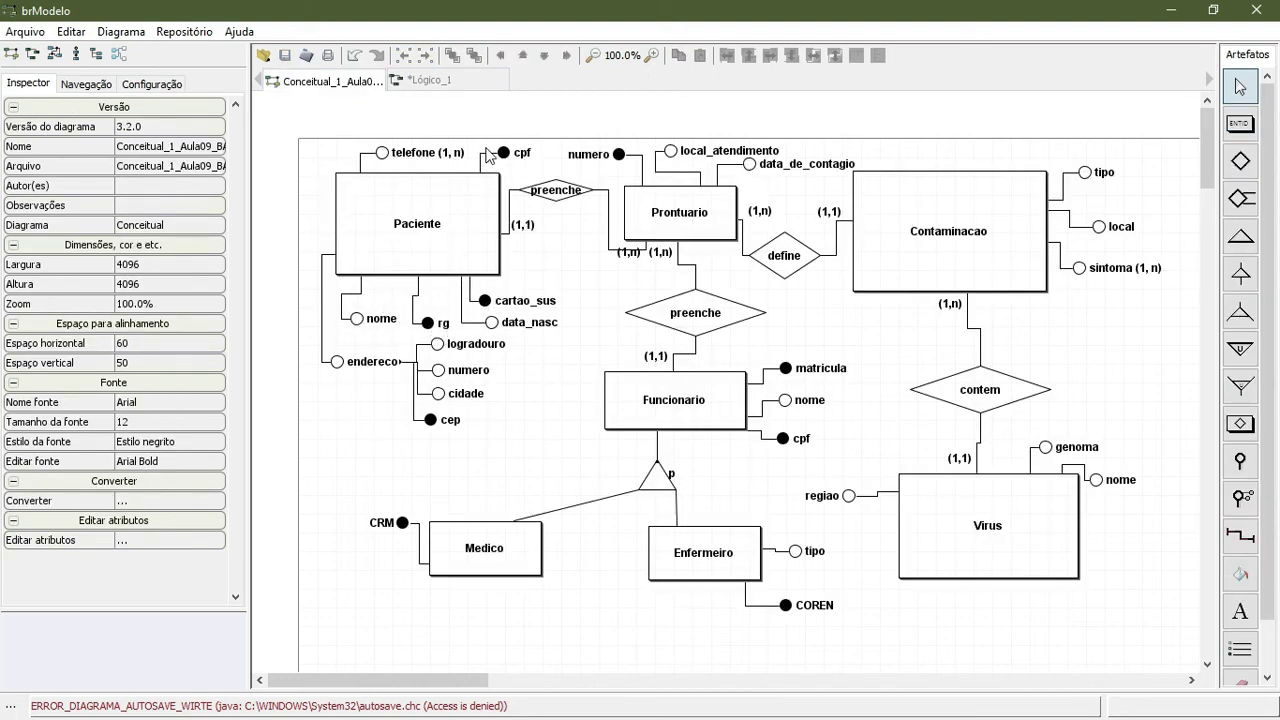
{"action": "left_click", "coordinate": [400, 80]}
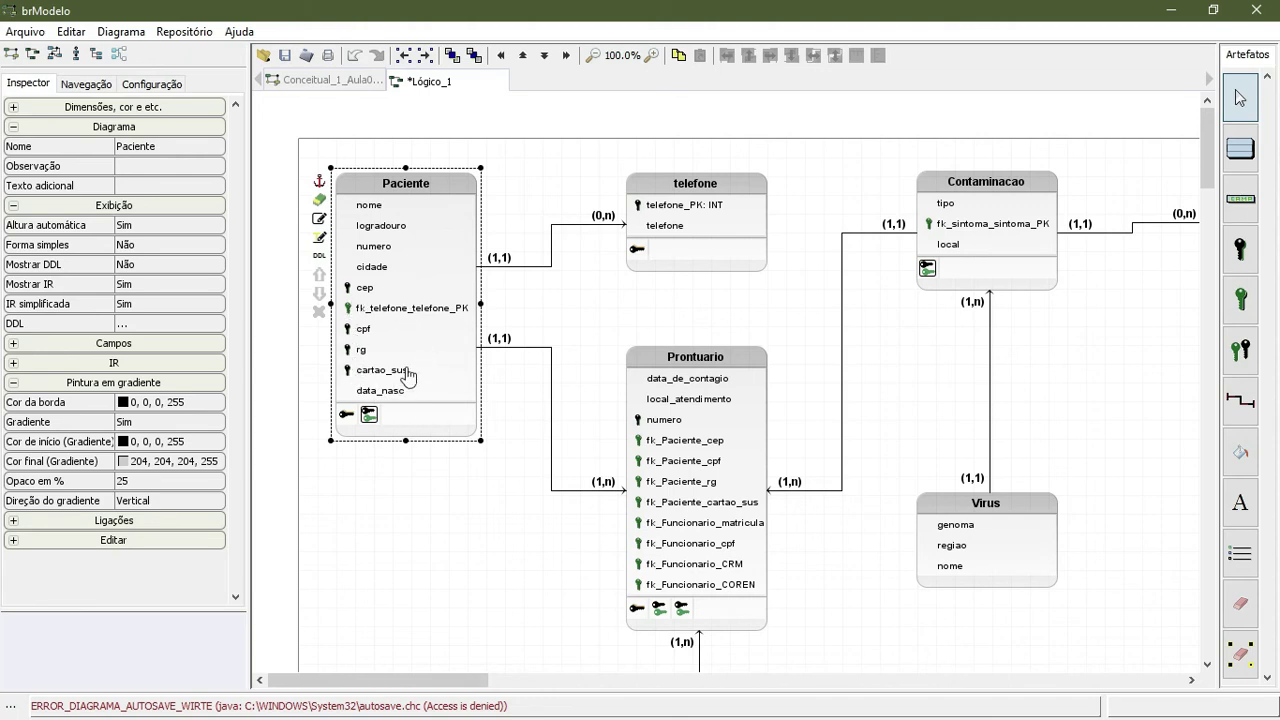
{"action": "left_click", "coordinate": [363, 290]}
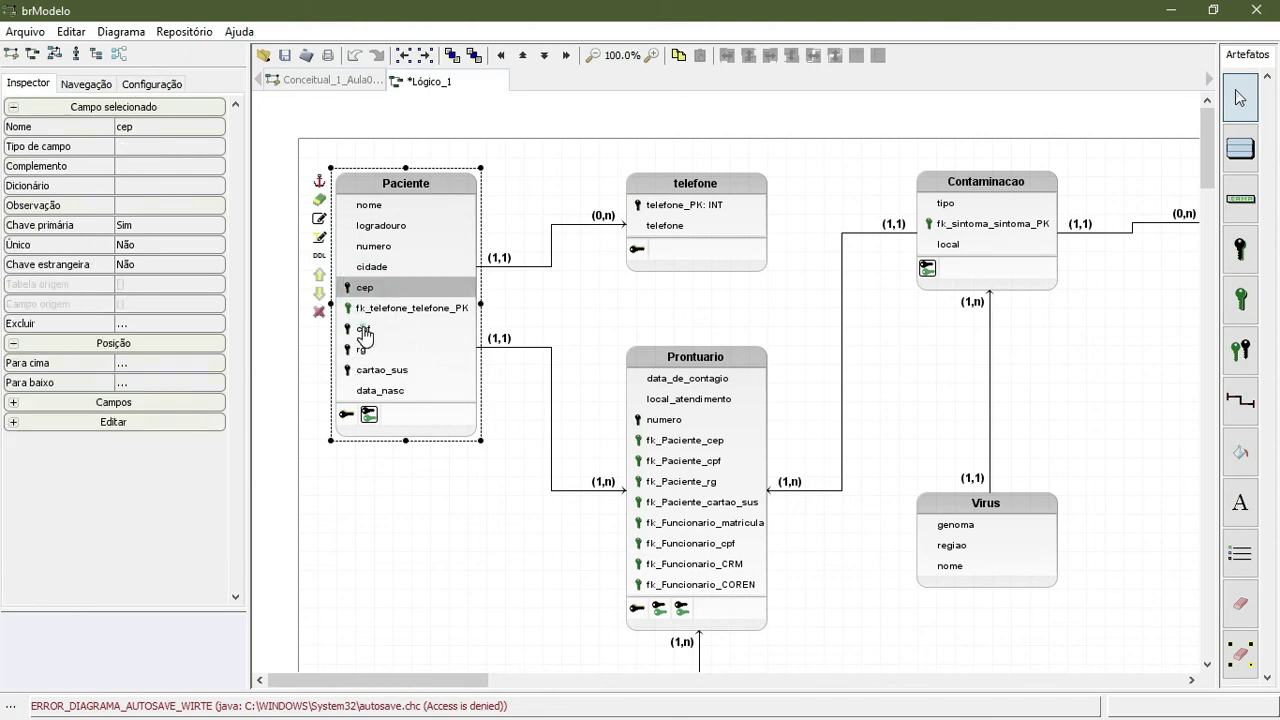
{"action": "left_click", "coordinate": [362, 330]}
{"action": "left_click", "coordinate": [362, 350]}
{"action": "left_click", "coordinate": [362, 370]}
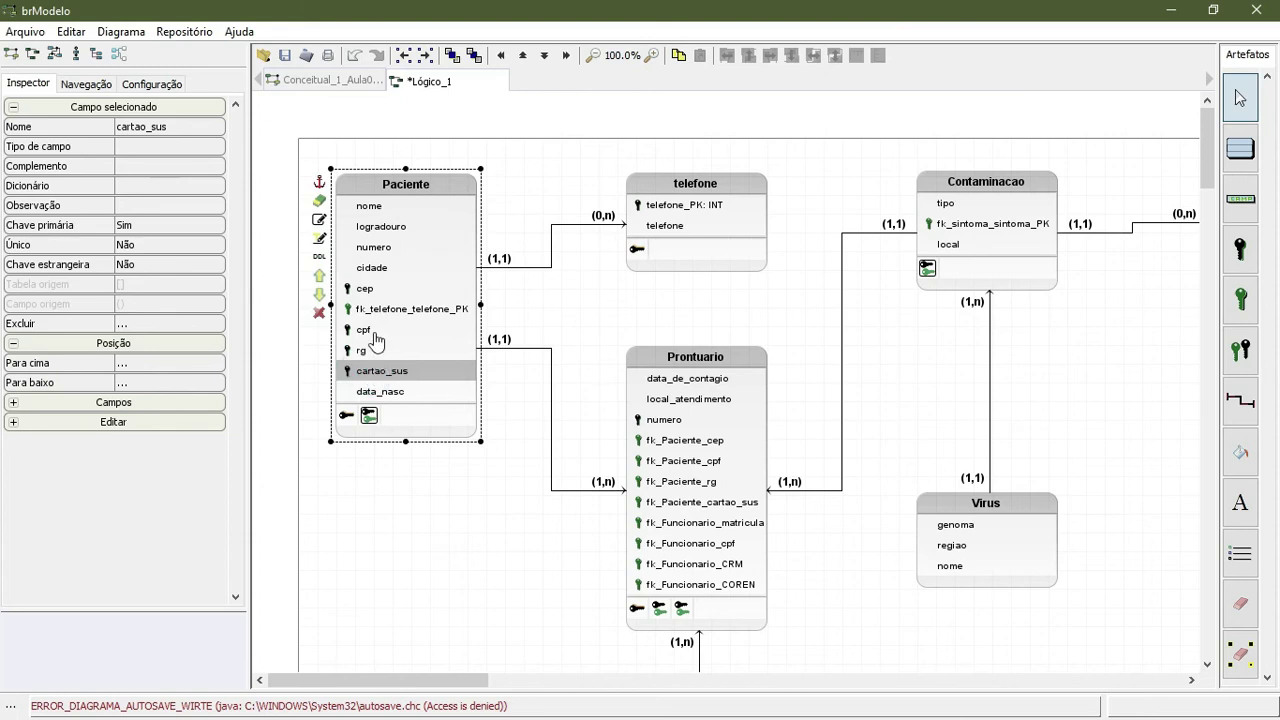
{"action": "left_click", "coordinate": [395, 186]}
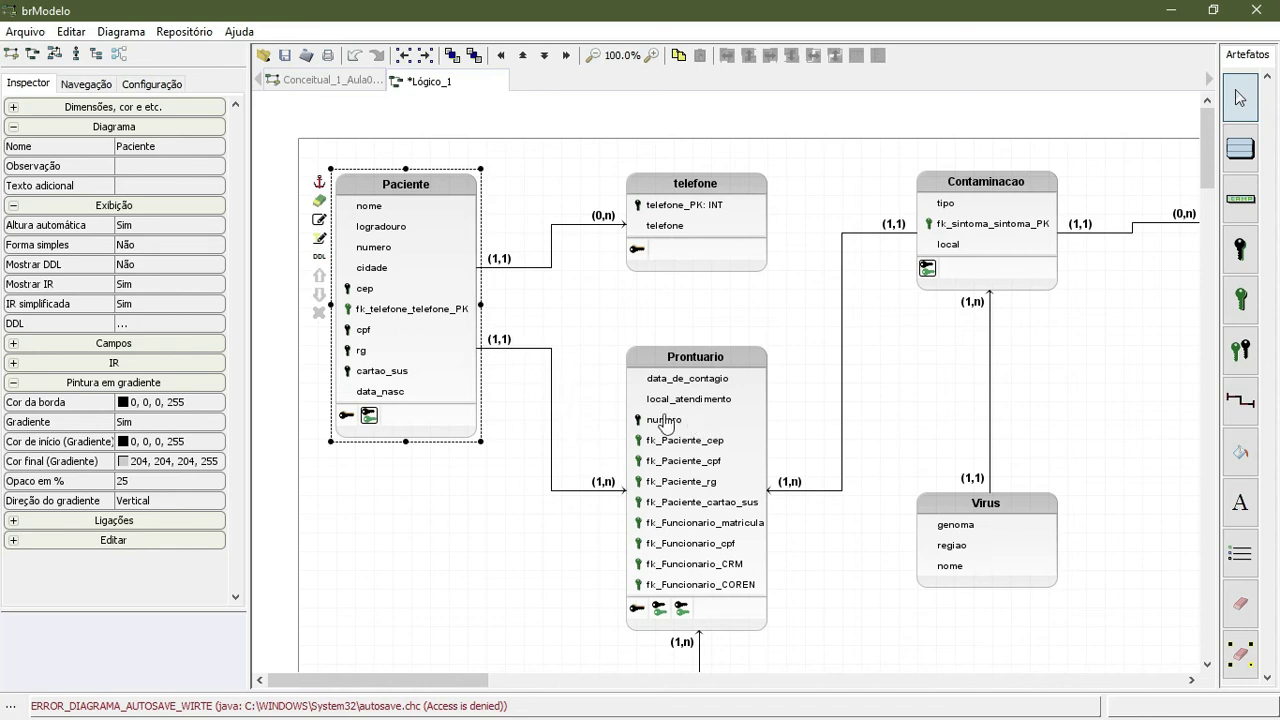
{"action": "left_click", "coordinate": [700, 358]}
{"action": "left_click", "coordinate": [683, 420]}
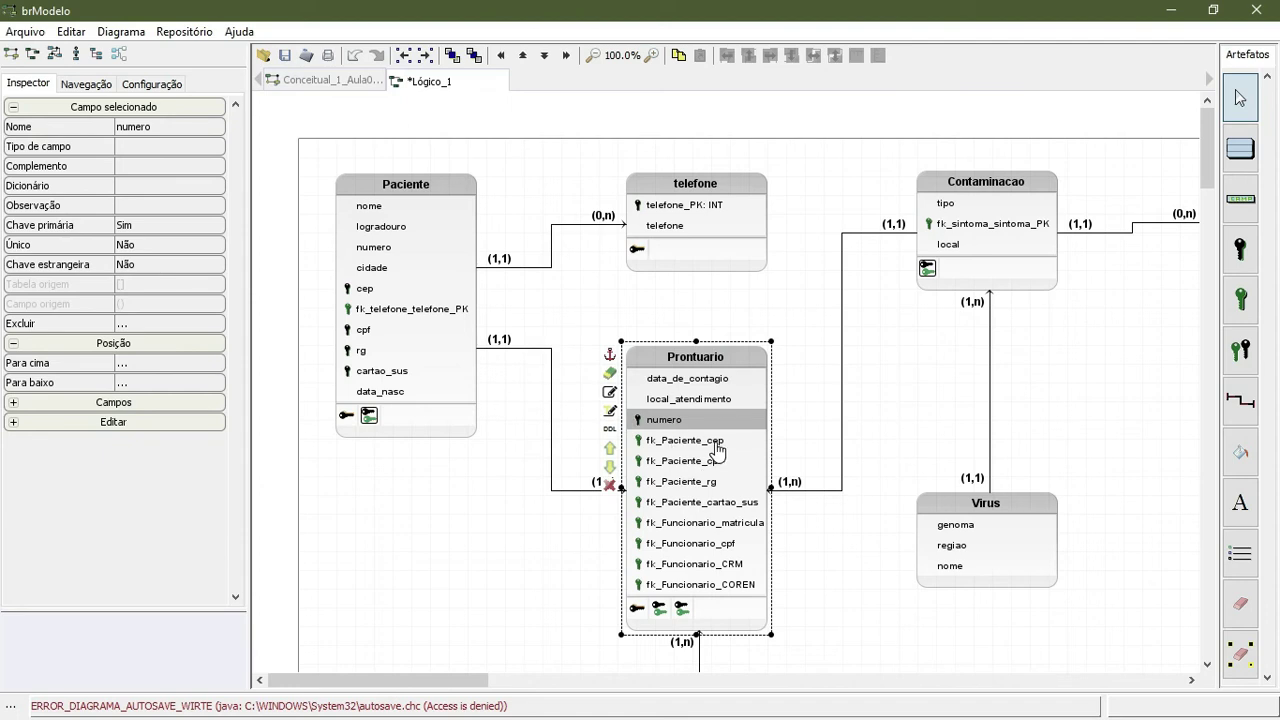
{"action": "left_click", "coordinate": [504, 584]}
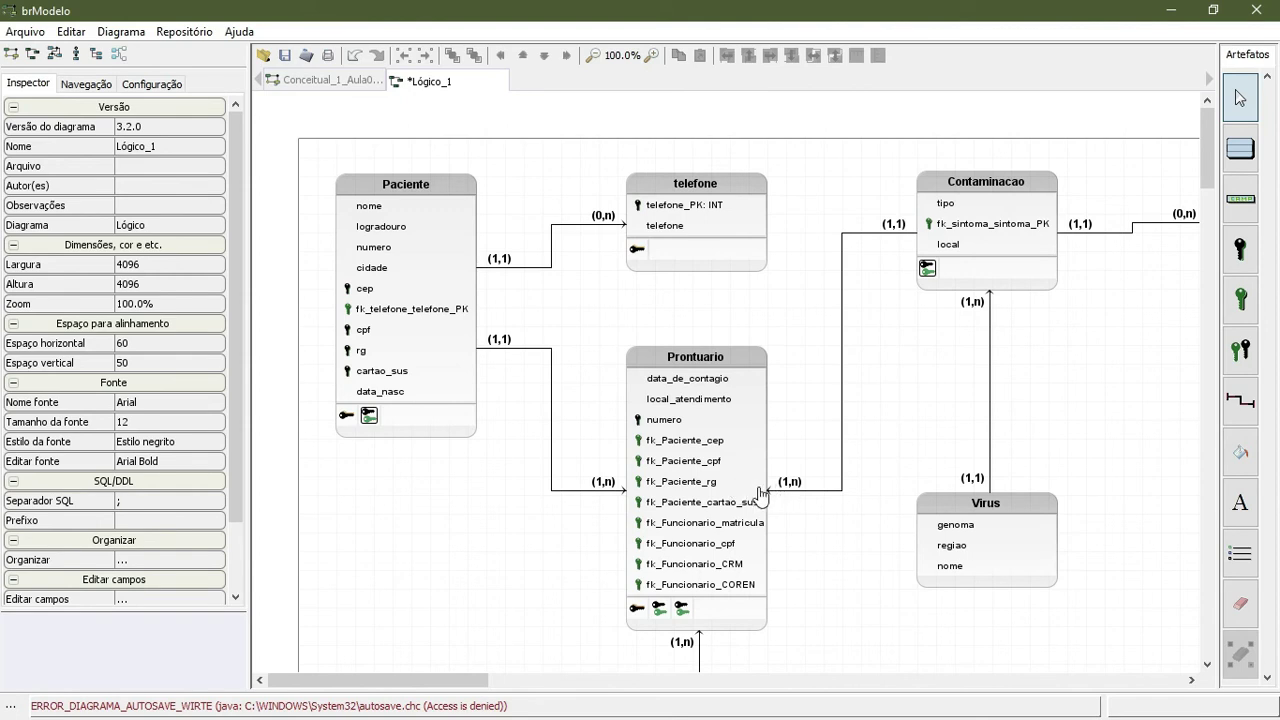
- Examine the sintoma table and its relationship with the Contaminacao table in the logical diagram
{"action": "scroll", "coordinate": [780, 515], "scroll_direction": "right", "scroll_amount": 1}
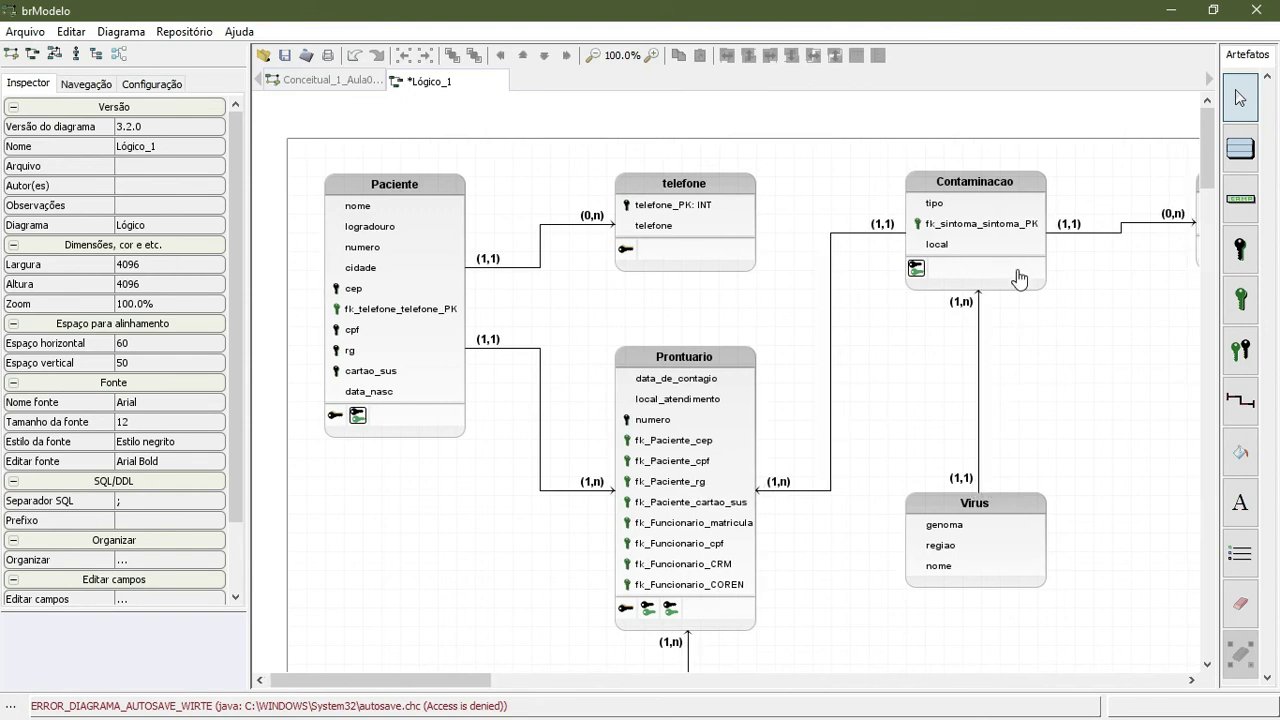
{"action": "left_click_drag", "start_coordinate": [402, 685], "coordinate": [480, 685]}
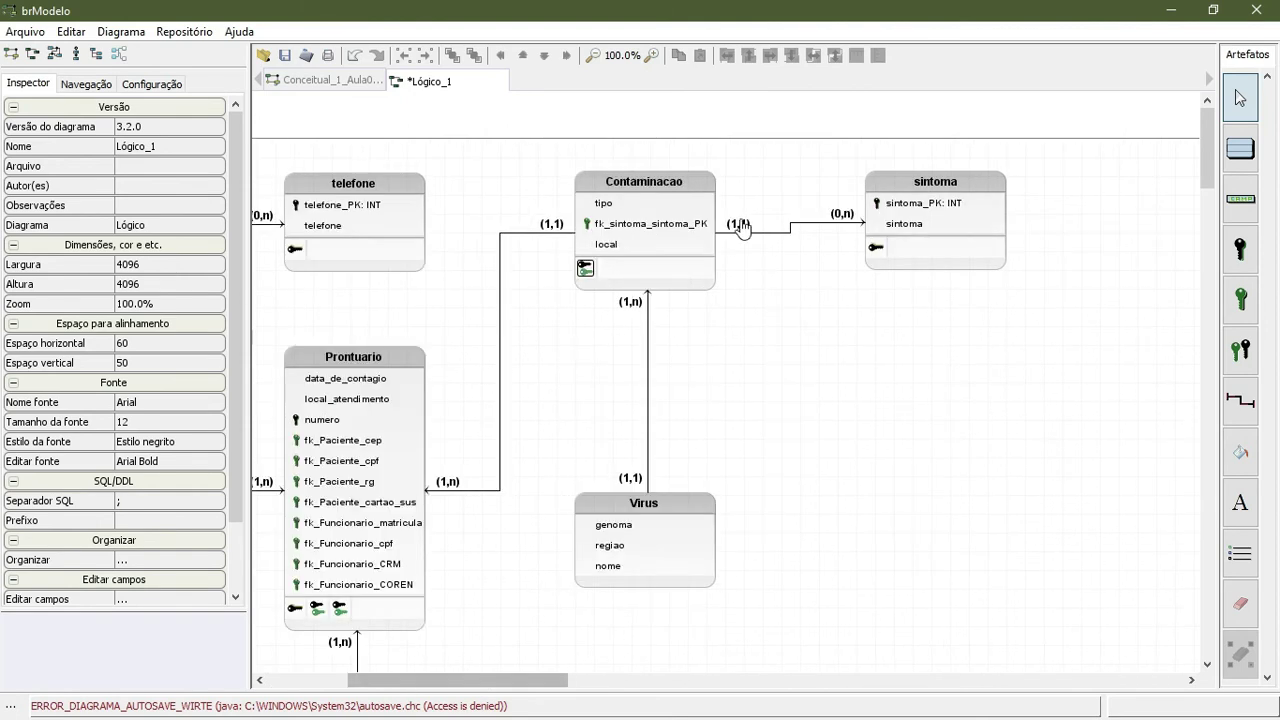
{"action": "left_click", "coordinate": [946, 192]}
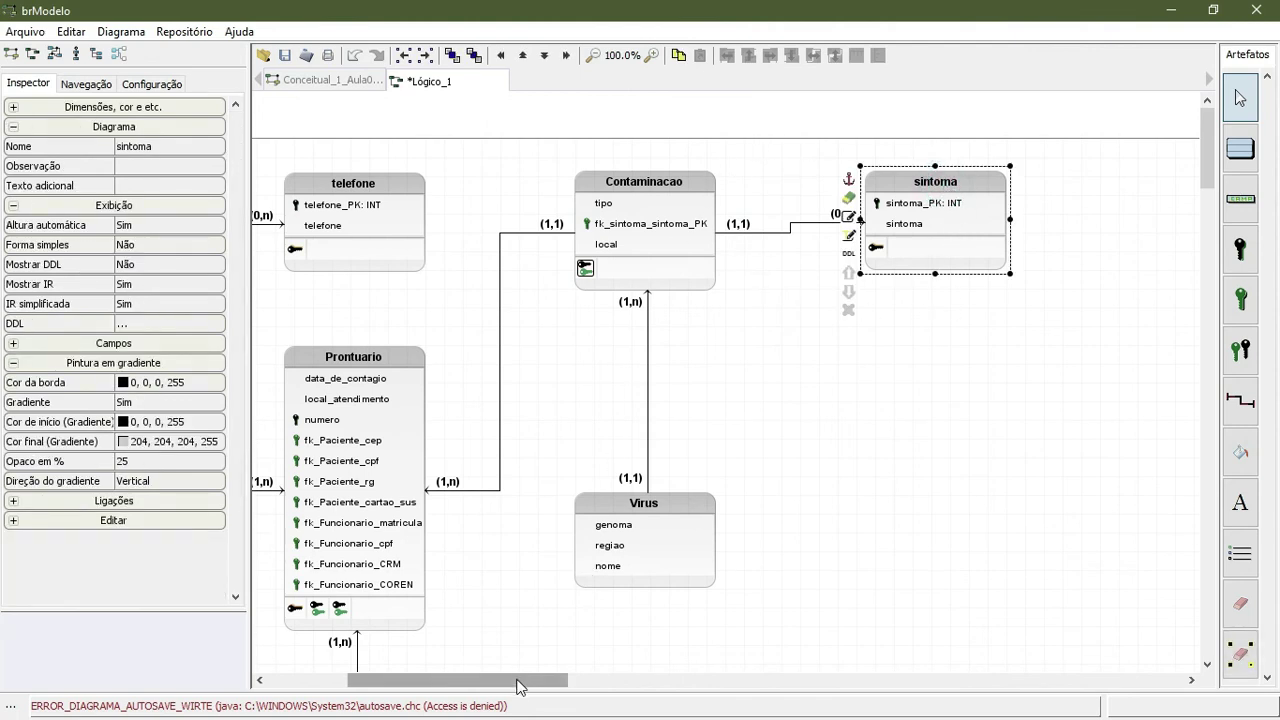
{"action": "mouse_move", "coordinate": [520, 685]}
{"action": "left_mouse_down"}
{"action": "mouse_move", "coordinate": [463, 684]}
{"action": "mouse_move", "coordinate": [514, 683]}
{"action": "left_mouse_up"}
{"action": "left_click", "coordinate": [750, 192]}
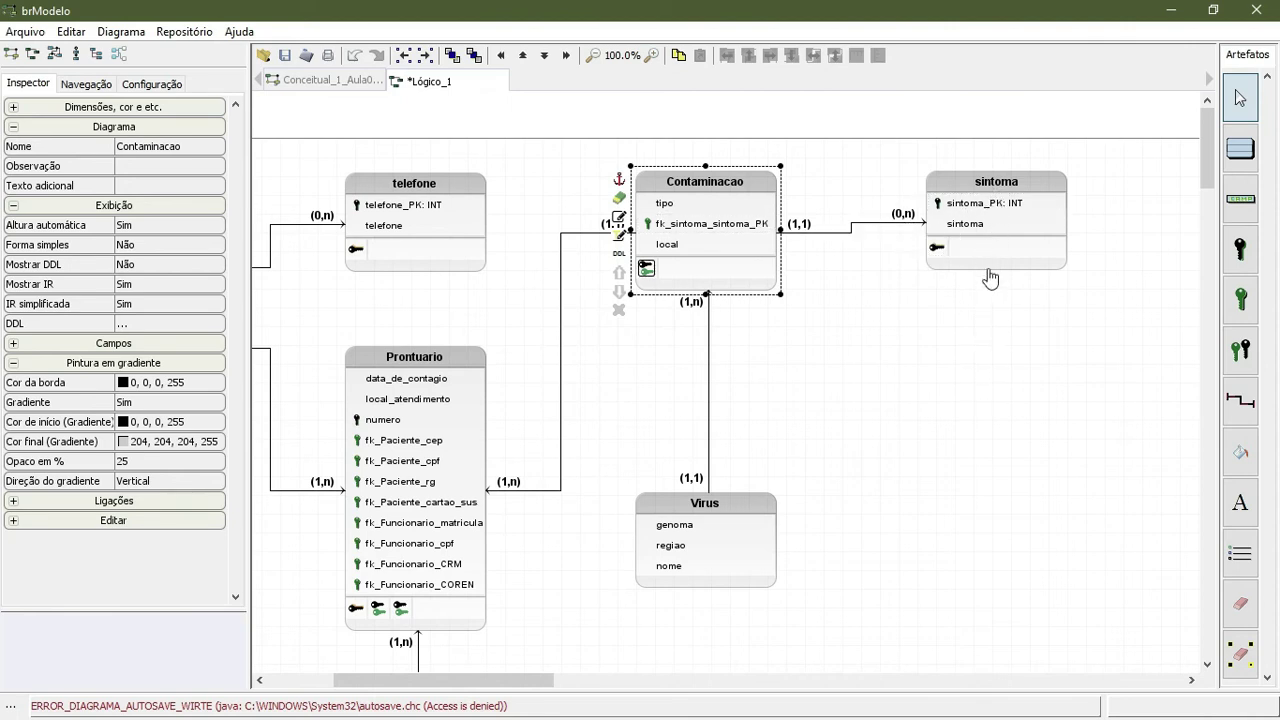
{"action": "left_click", "coordinate": [968, 192]}
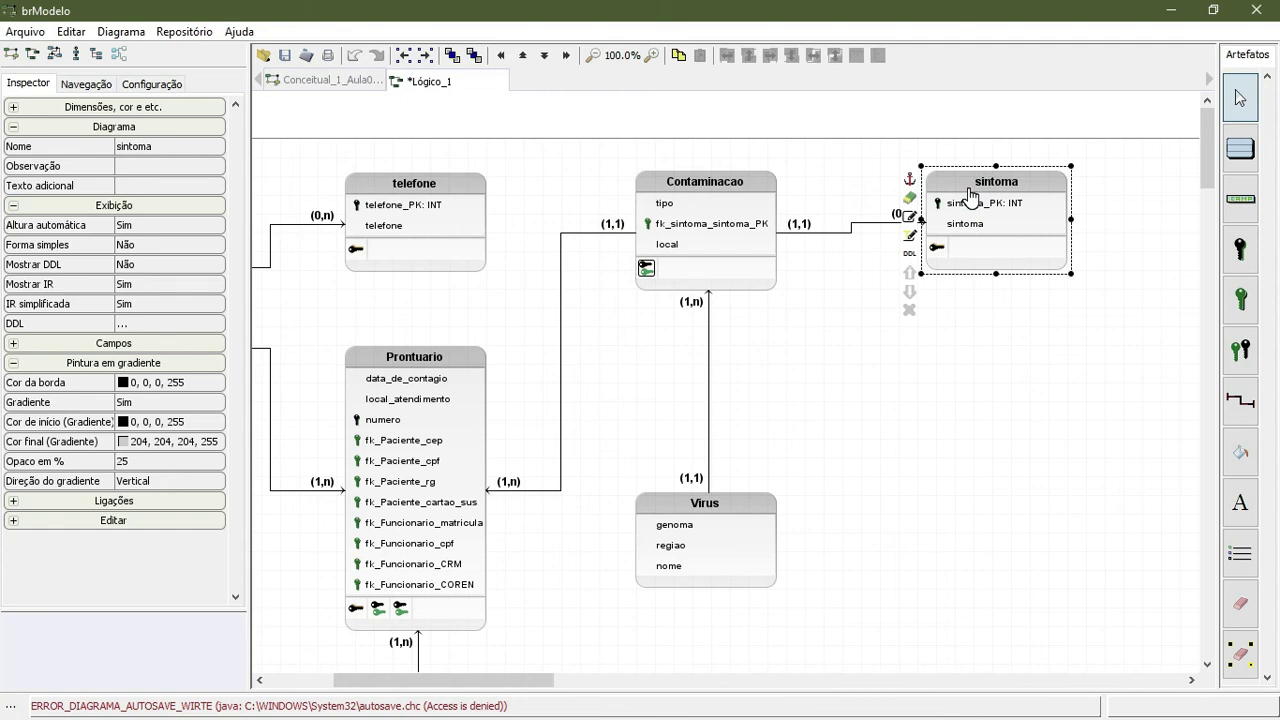
{"action": "left_click", "coordinate": [737, 231]}
{"action": "left_click", "coordinate": [859, 239]}
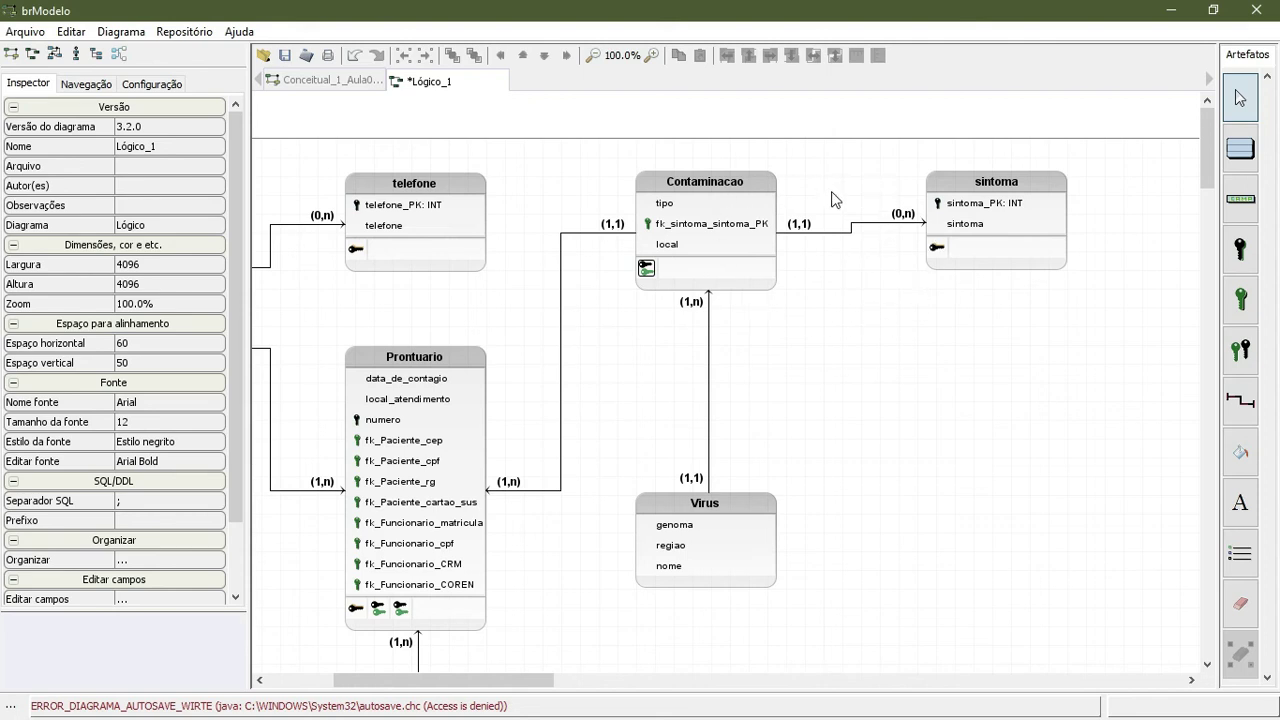
{"action": "mouse_move", "coordinate": [492, 680]}
{"action": "left_mouse_down"}
{"action": "mouse_move", "coordinate": [423, 684]}
{"action": "mouse_move", "coordinate": [476, 690]}
{"action": "left_mouse_up"}
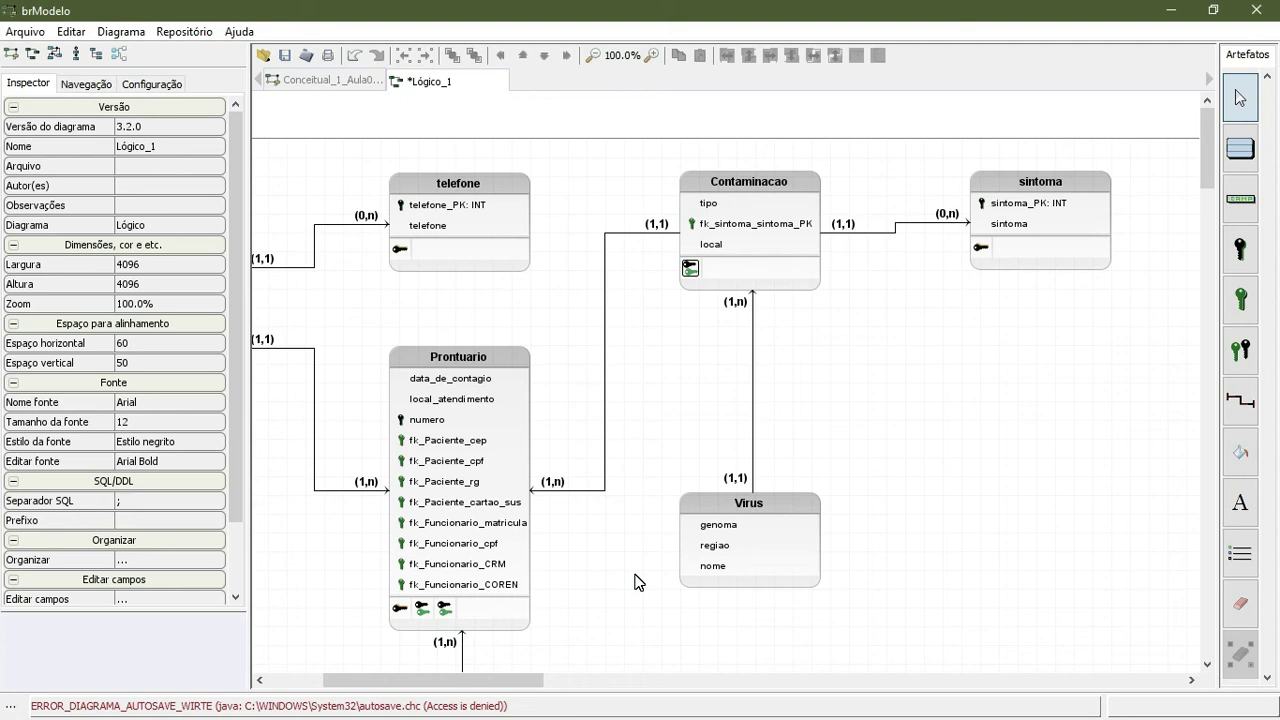
{"action": "left_click", "coordinate": [1000, 190]}
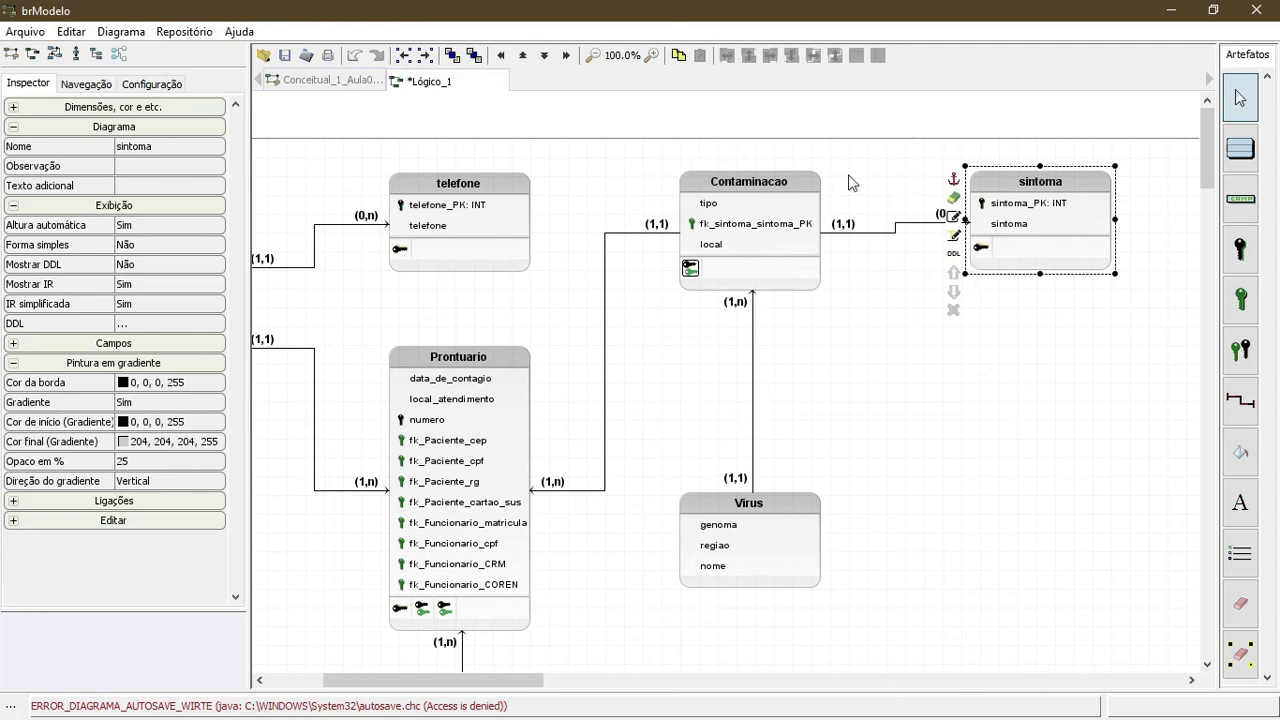
{"action": "left_click", "coordinate": [925, 254]}
{"action": "left_click", "coordinate": [994, 182]}
{"action": "scroll", "coordinate": [663, 645], "scroll_direction": "right", "scroll_amount": 1}
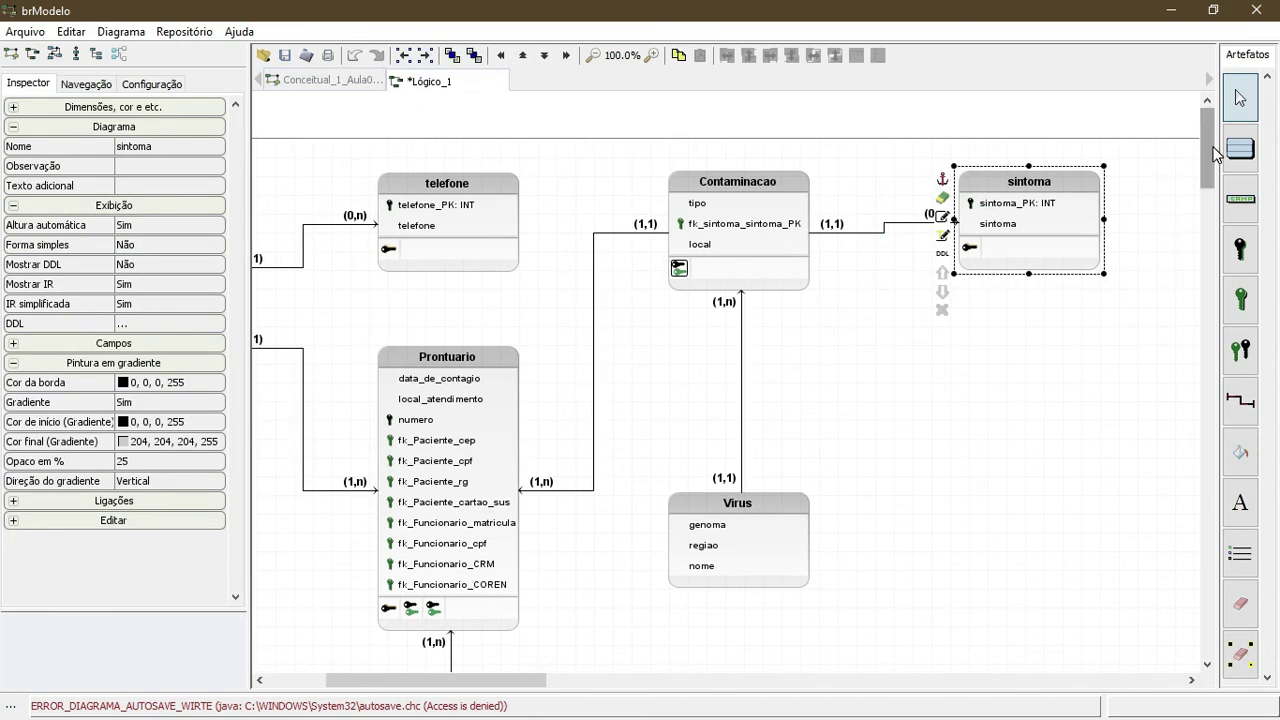
- Examine the key fields matricula, cpf, CRM and COREN in the Funcionario table
{"action": "left_click_drag", "start_coordinate": [1213, 152], "coordinate": [1202, 193]}
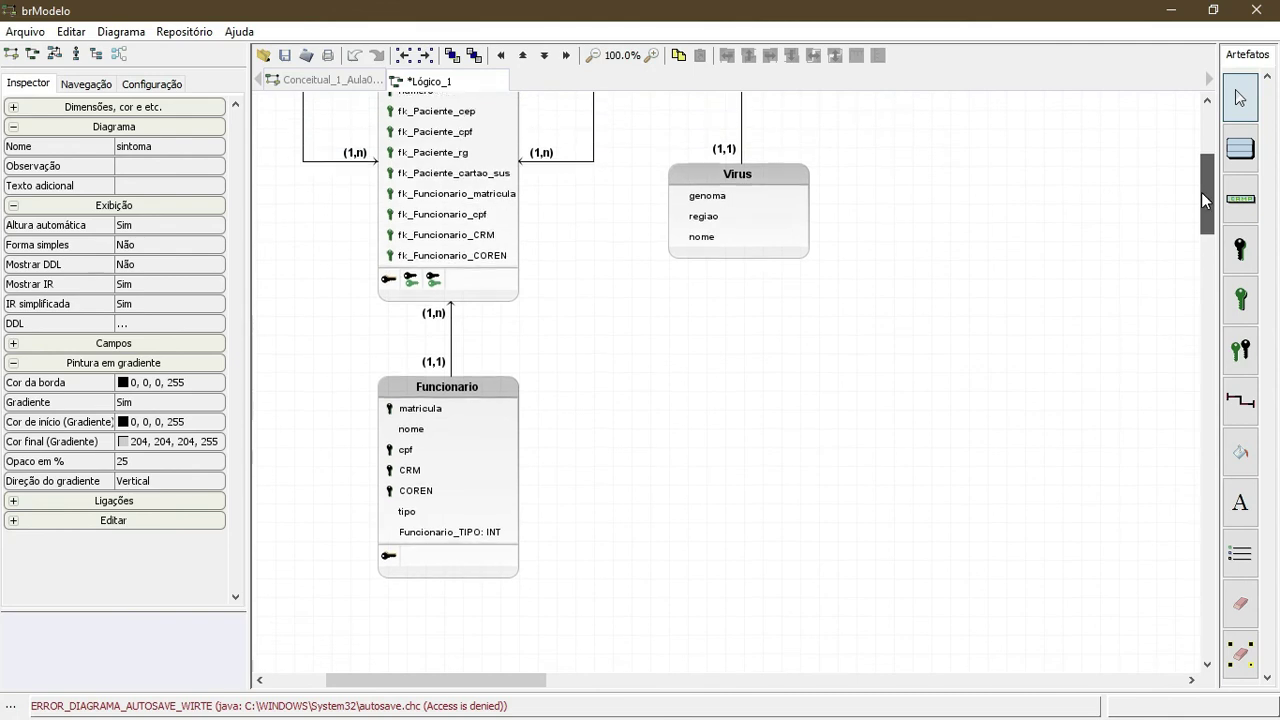
{"action": "left_click_drag", "start_coordinate": [428, 680], "coordinate": [406, 680]}
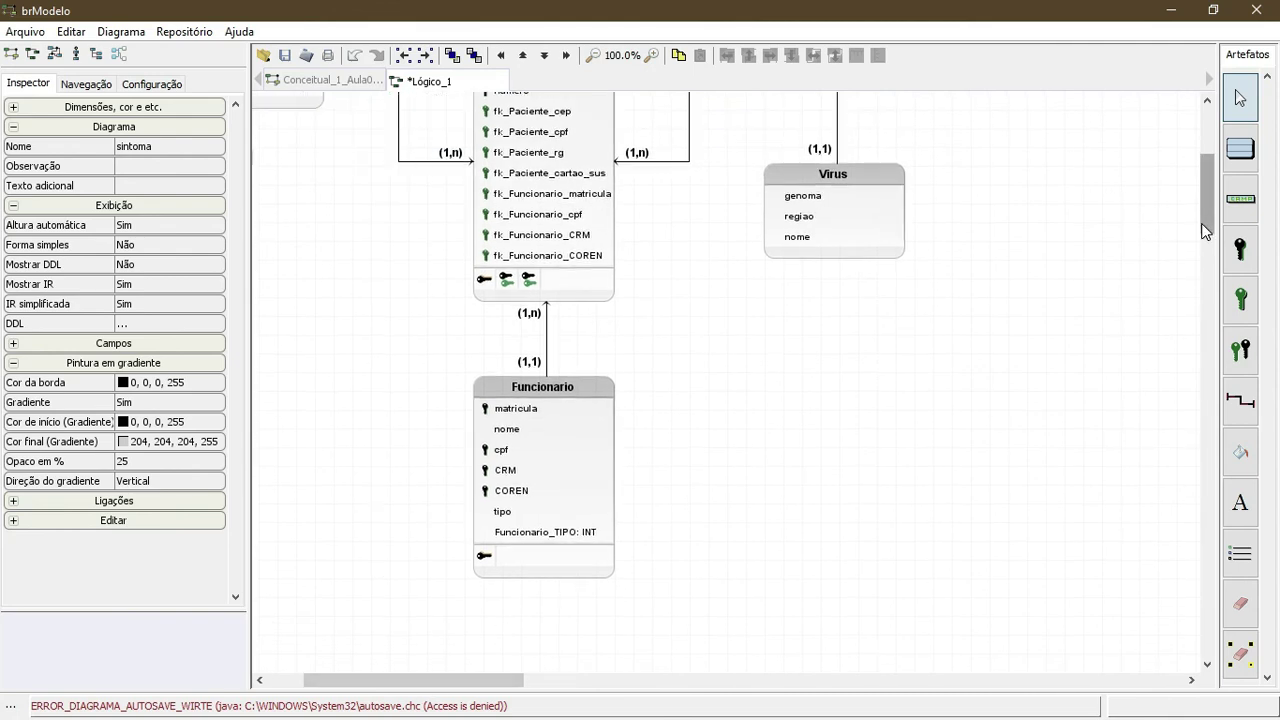
{"action": "left_click_drag", "start_coordinate": [1204, 231], "coordinate": [1201, 221]}
{"action": "left_click", "coordinate": [536, 418]}
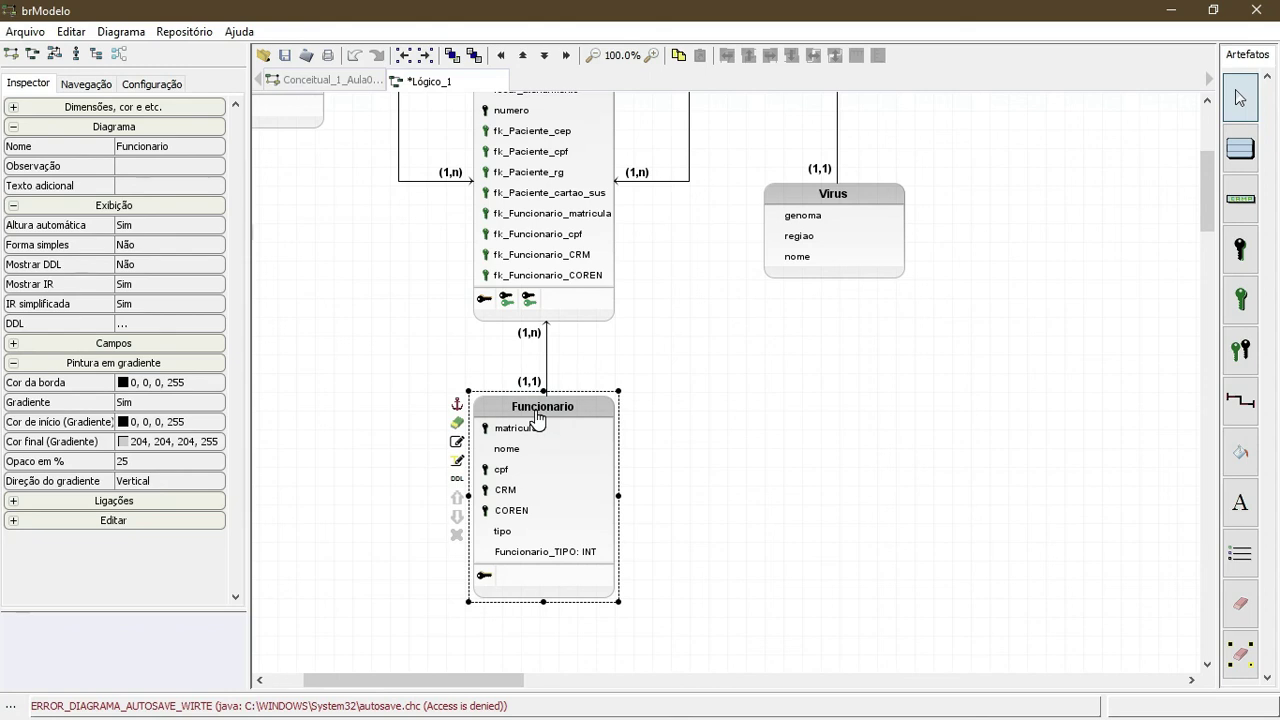
{"action": "left_click", "coordinate": [510, 490]}
{"action": "left_click", "coordinate": [503, 469]}
{"action": "left_click", "coordinate": [512, 430]}
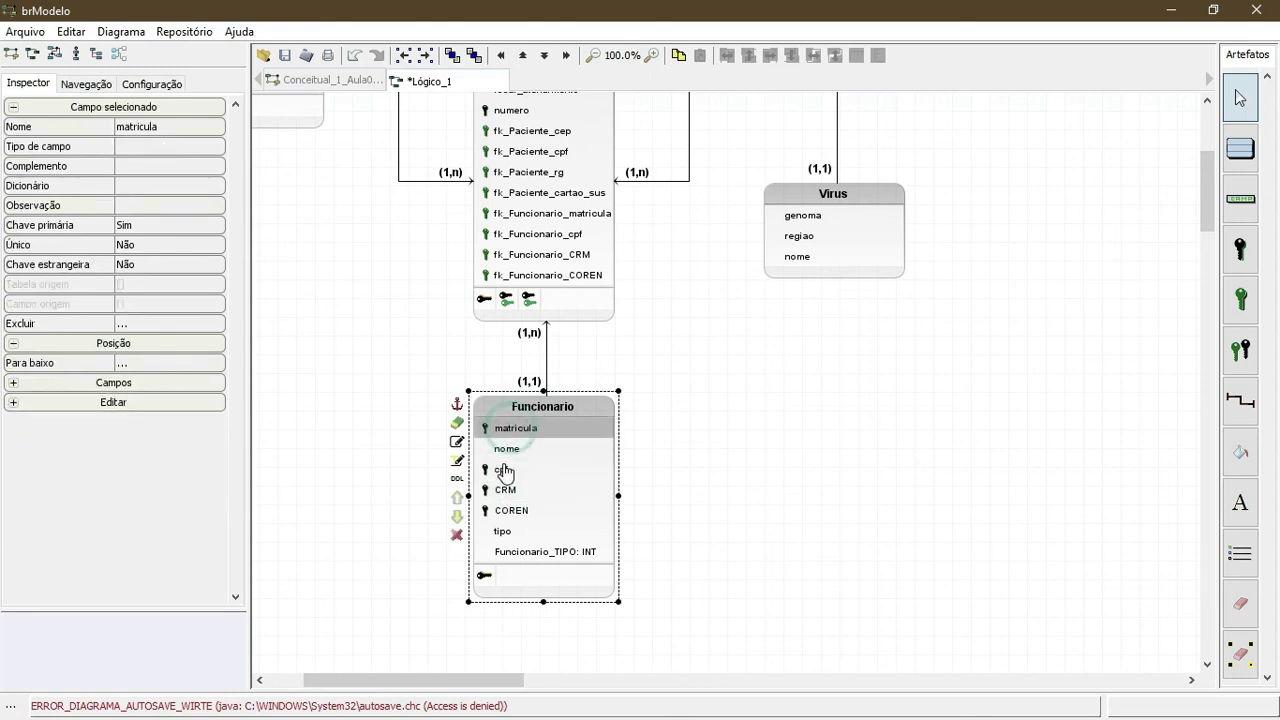
{"action": "left_click", "coordinate": [503, 469]}
{"action": "left_click", "coordinate": [505, 491]}
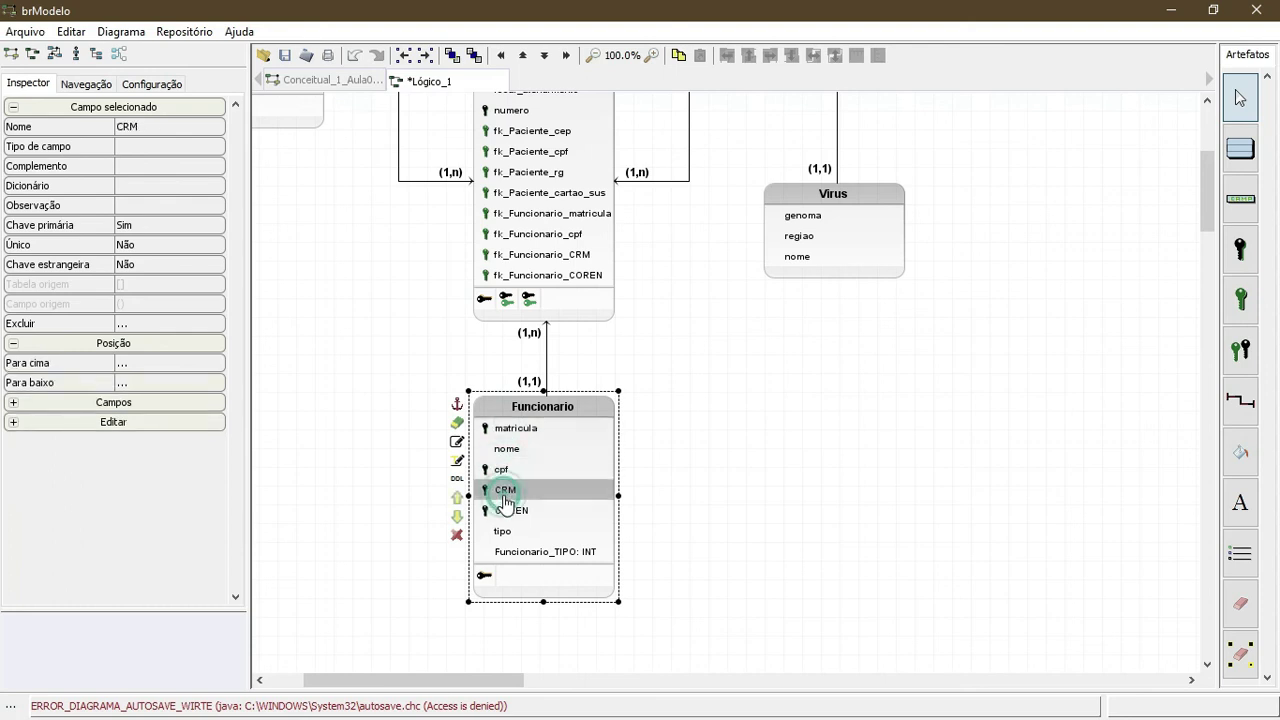
{"action": "left_click", "coordinate": [526, 518]}
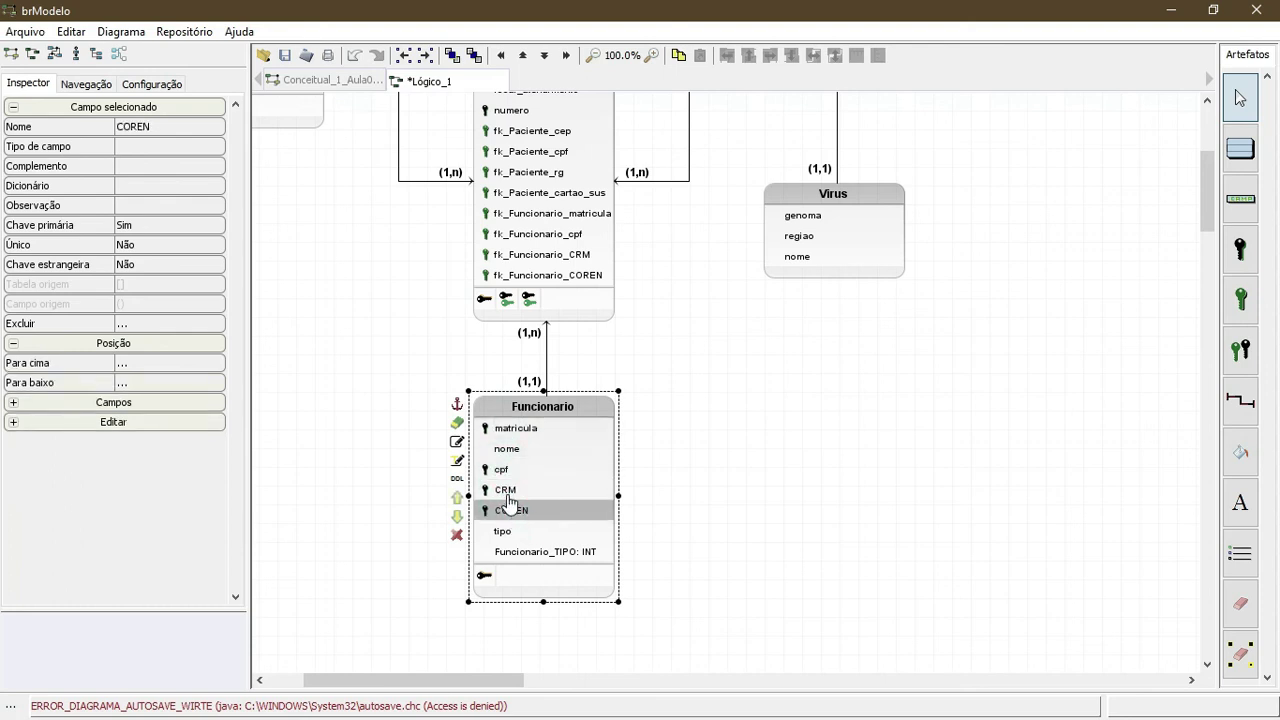
{"action": "left_click", "coordinate": [503, 469]}
{"action": "left_click", "coordinate": [505, 494]}
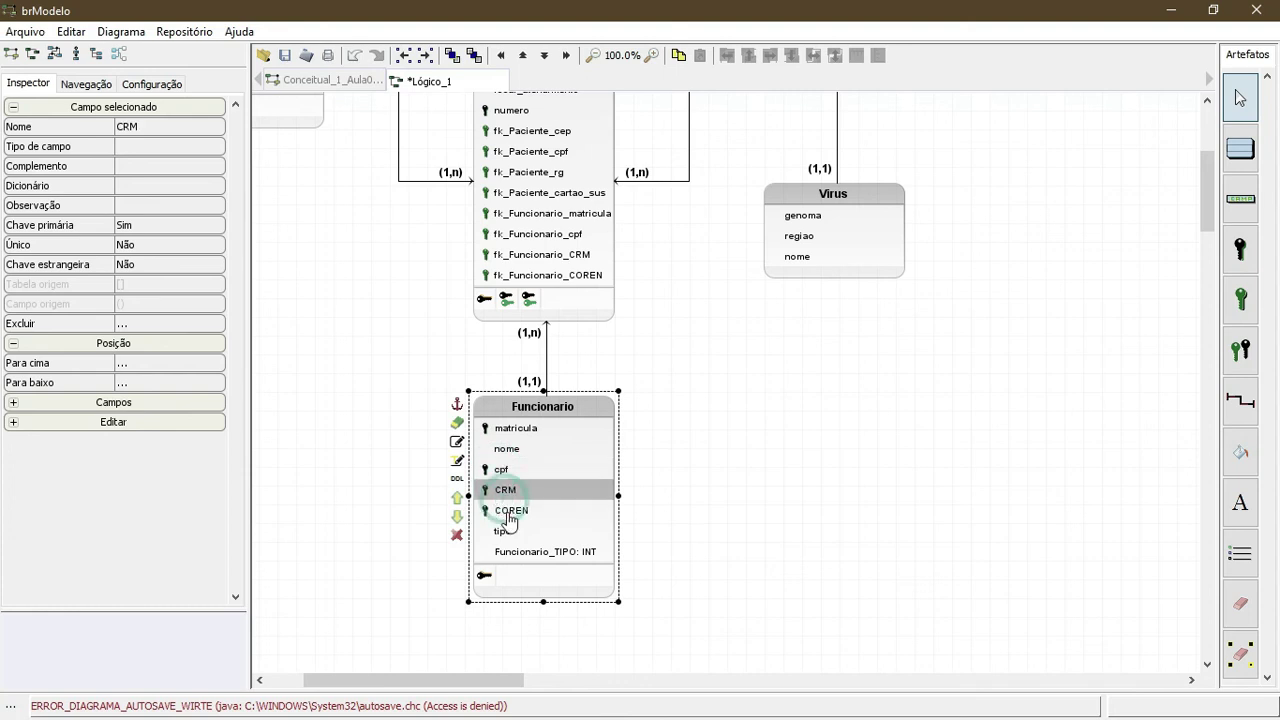
{"action": "left_click", "coordinate": [517, 516]}
{"action": "left_click", "coordinate": [512, 491]}
{"action": "left_click", "coordinate": [516, 513]}
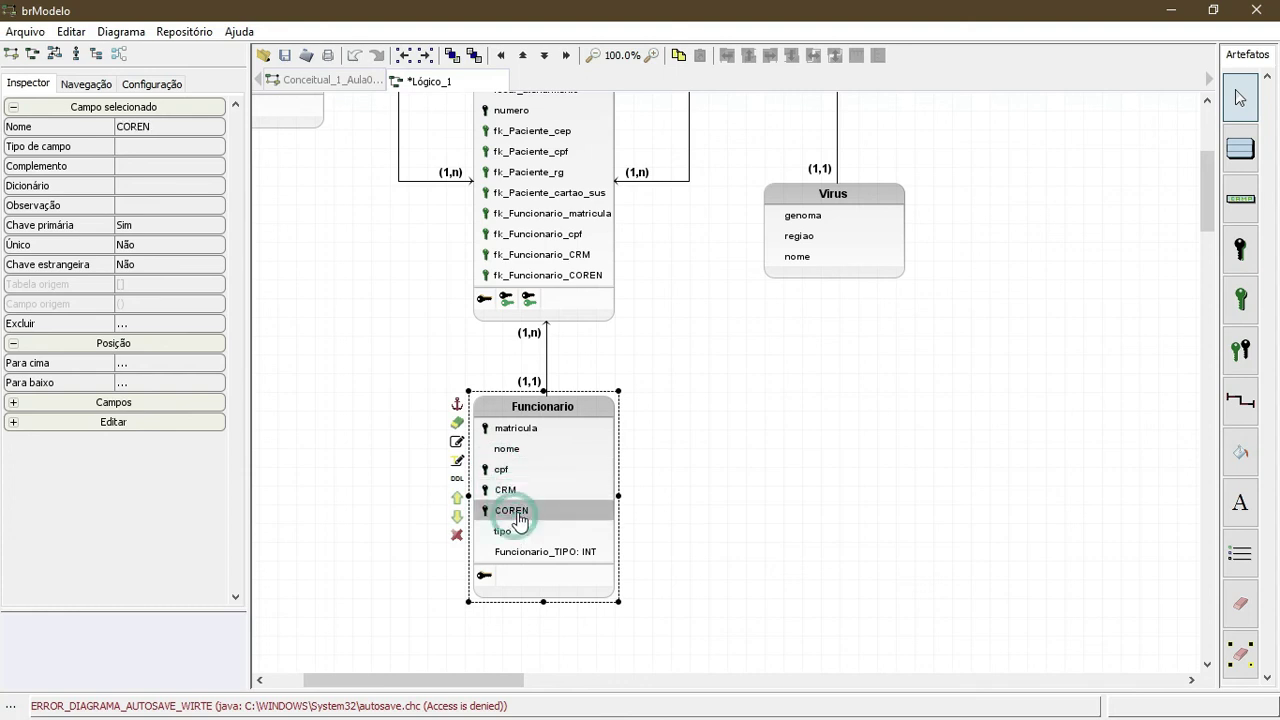
{"action": "left_click", "coordinate": [516, 493]}
{"action": "left_click", "coordinate": [520, 510]}
{"action": "left_click", "coordinate": [526, 495]}
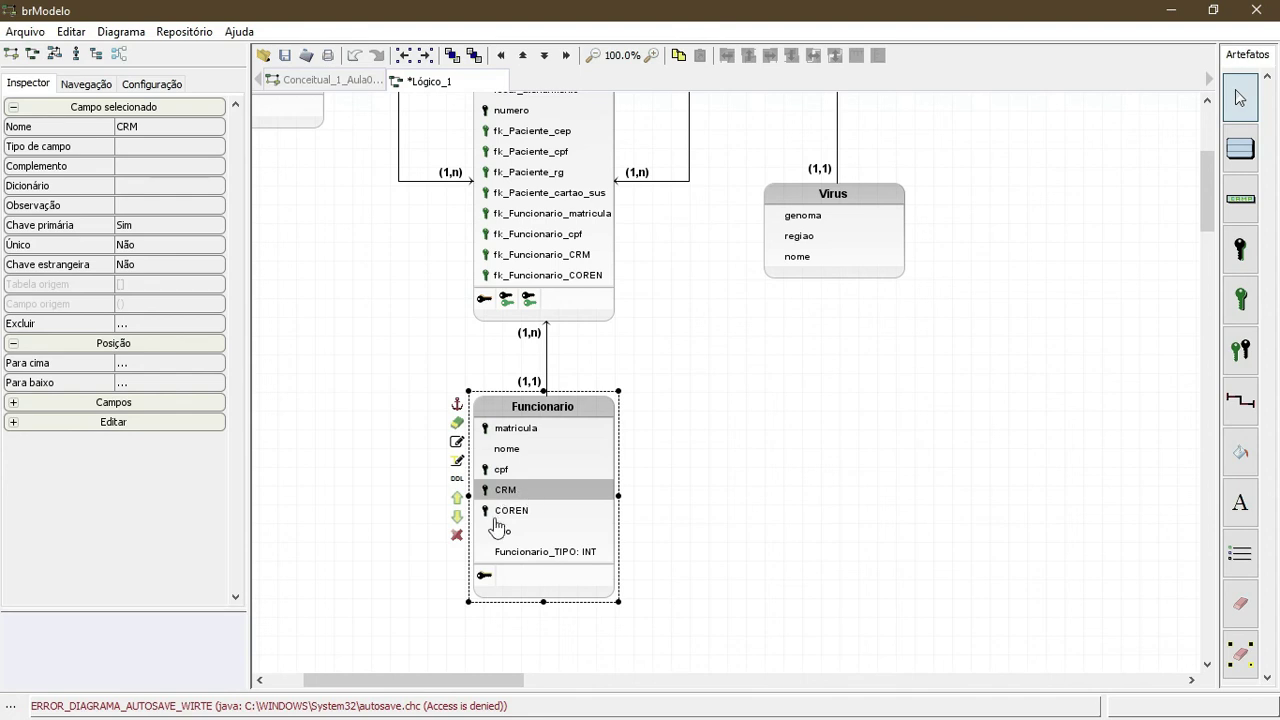
- Examine the tipo field of the Funcionario table together with its CRM and COREN keys
{"action": "left_click", "coordinate": [499, 531]}
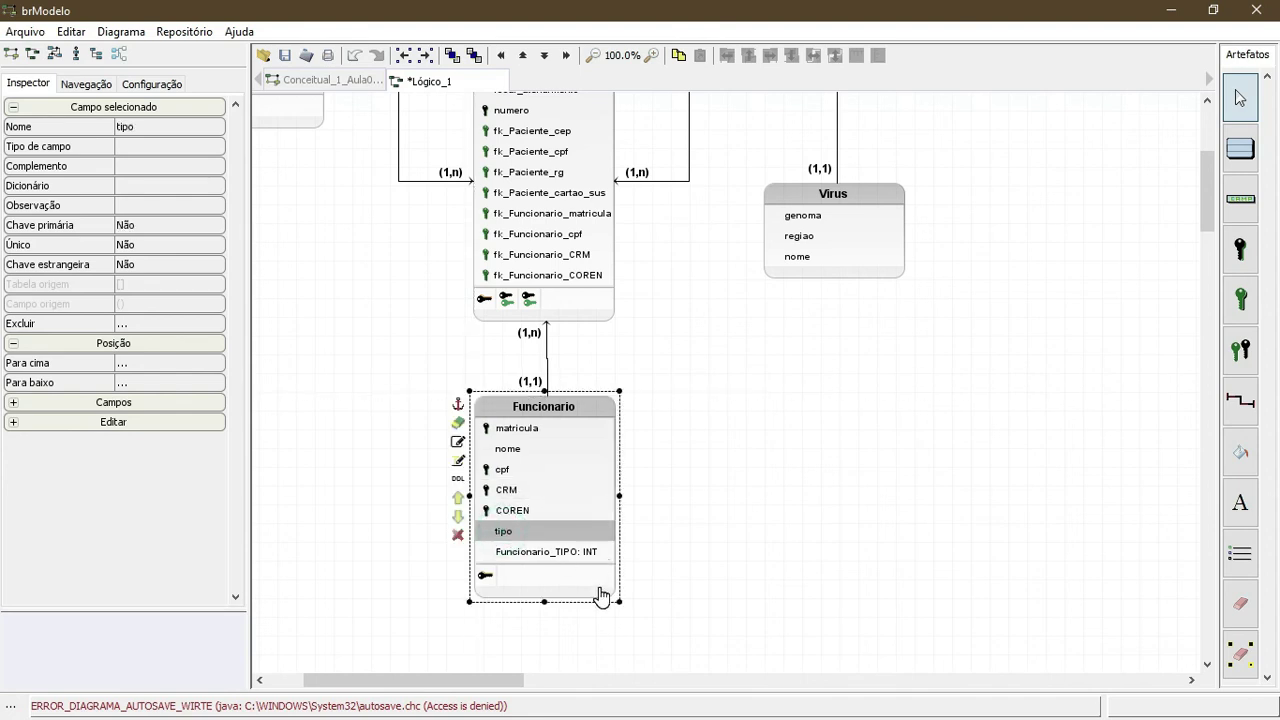
{"action": "left_click", "coordinate": [523, 498]}
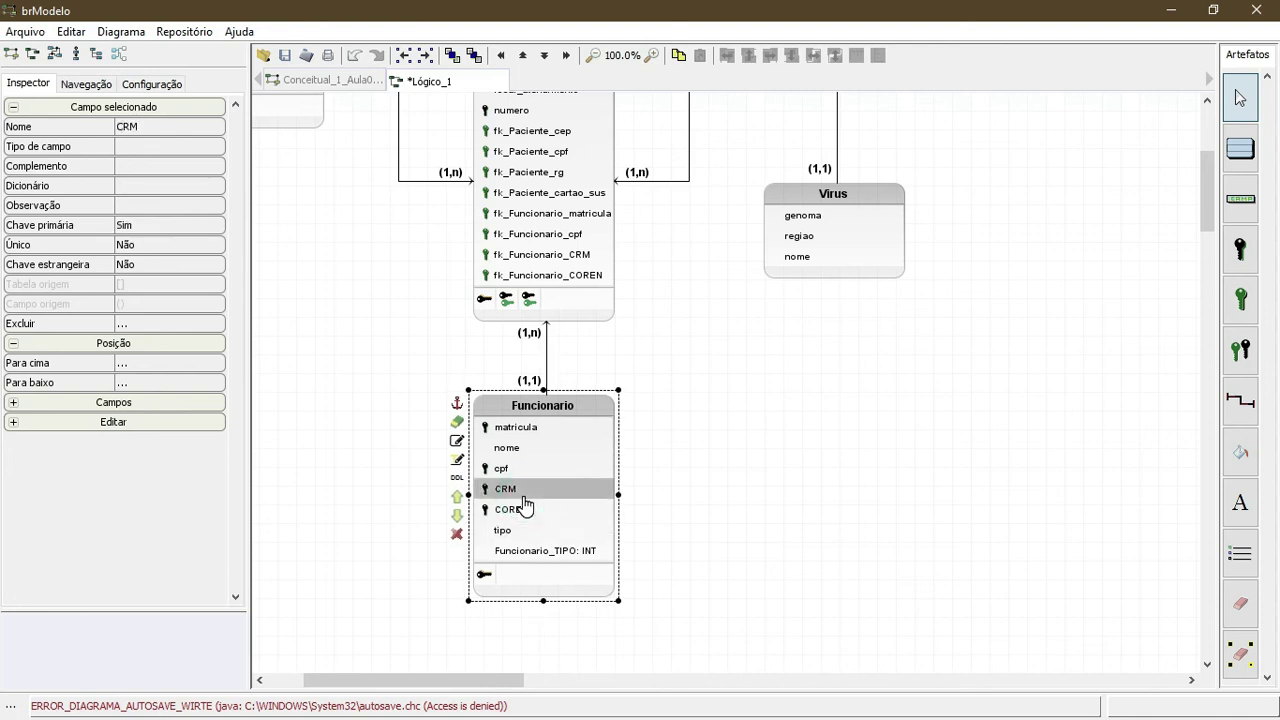
{"action": "left_click", "coordinate": [524, 510]}
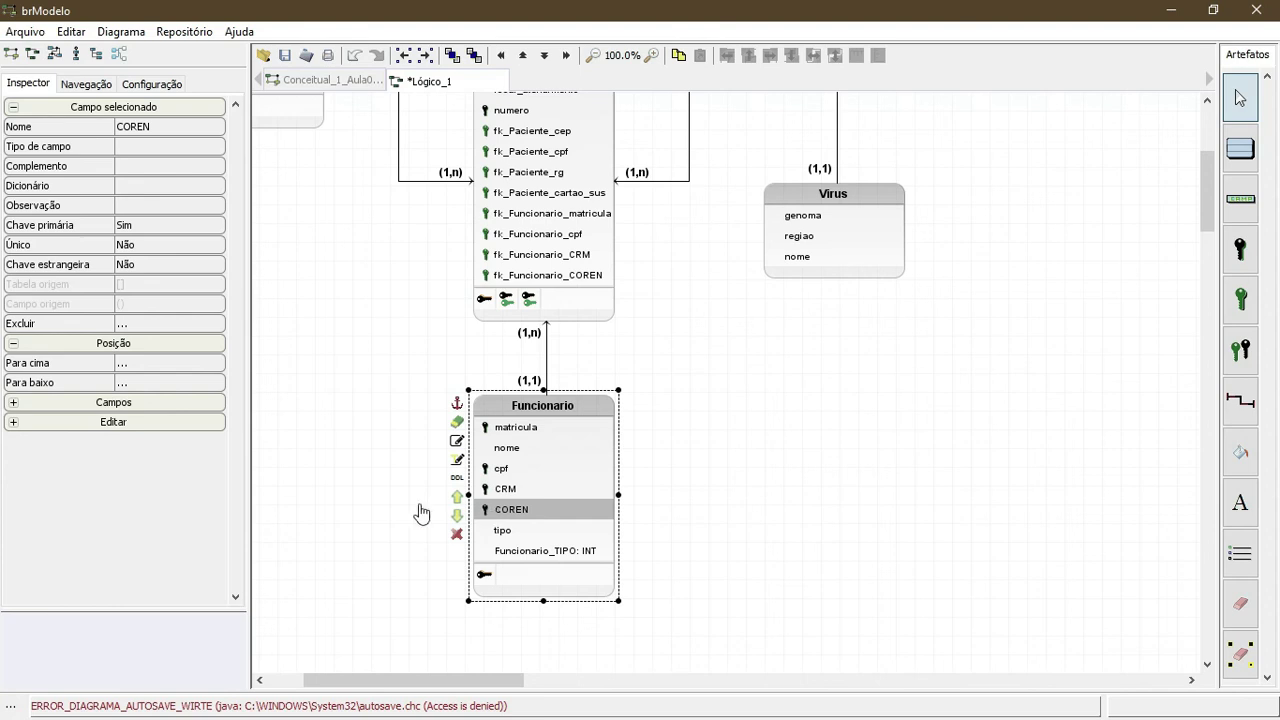
- Review the Paciente, telefone, Prontuario, Contaminacao and Virus tables and their relationships in the logical diagram
{"action": "scroll", "coordinate": [352, 672], "scroll_direction": "left", "scroll_amount": 5}
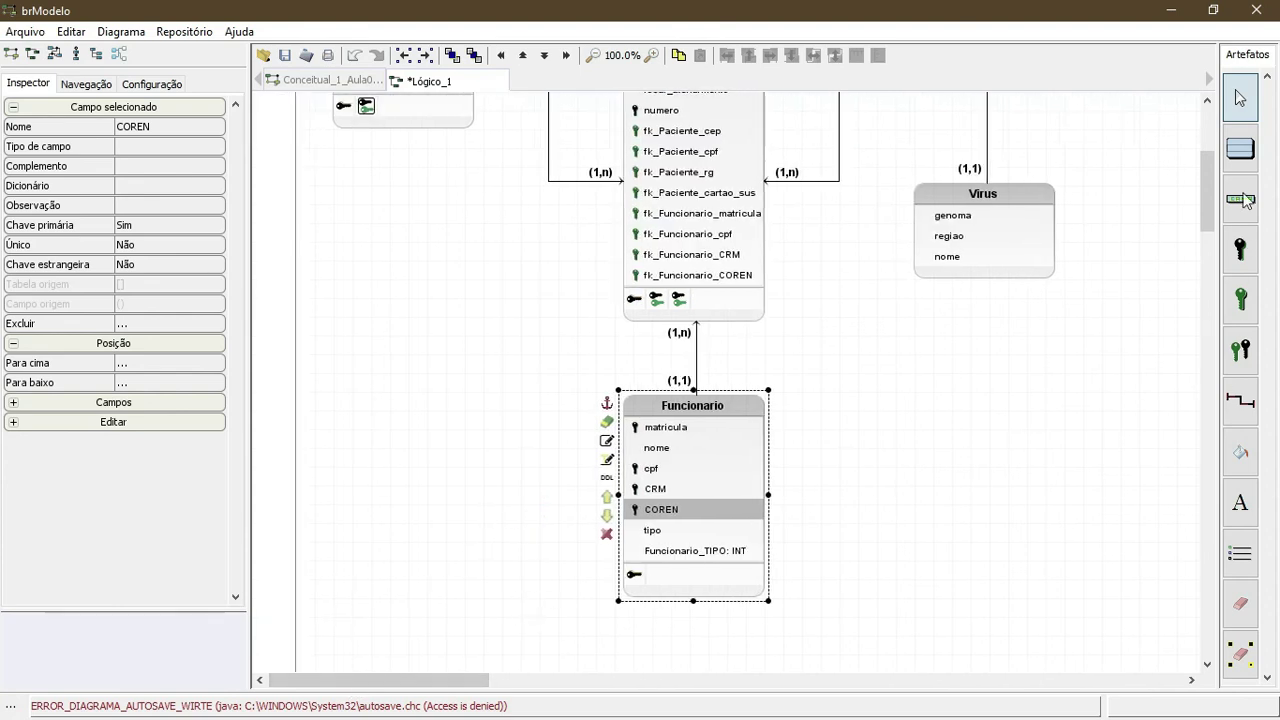
{"action": "left_click_drag", "start_coordinate": [1206, 199], "coordinate": [1203, 159]}
{"action": "left_click_drag", "start_coordinate": [323, 686], "coordinate": [301, 688]}
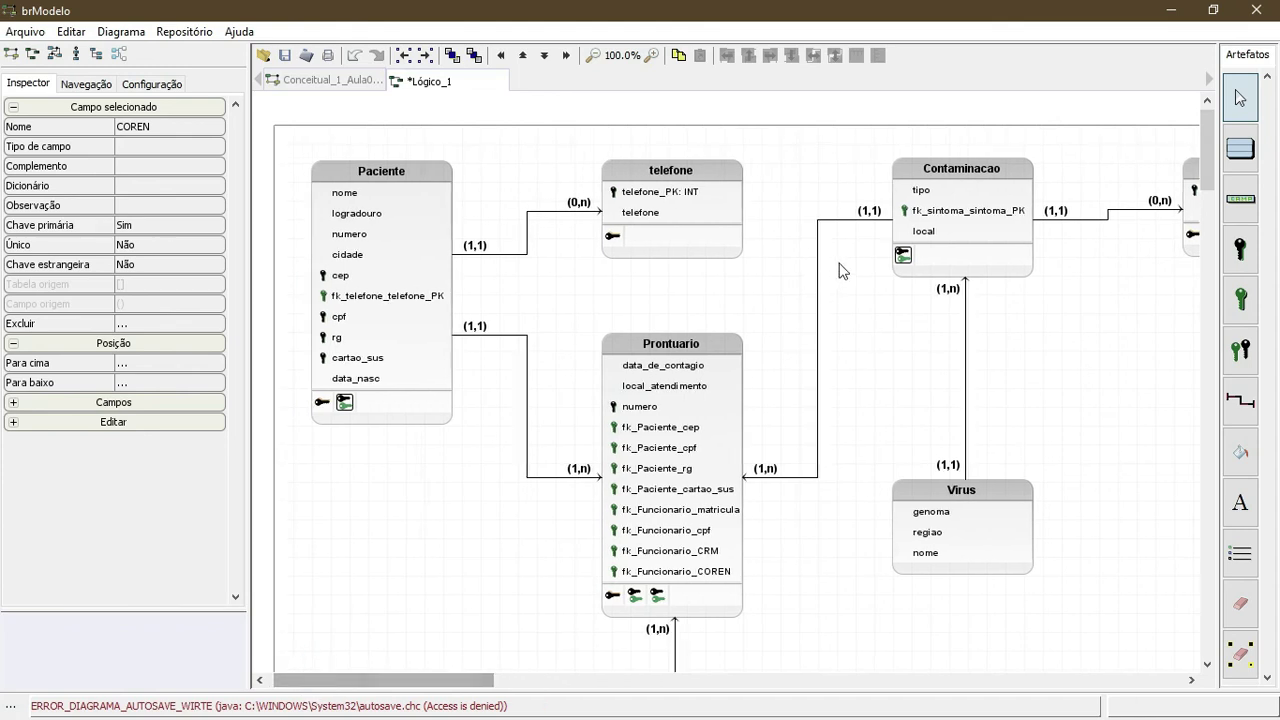
{"action": "left_click_drag", "start_coordinate": [1204, 132], "coordinate": [1204, 136]}
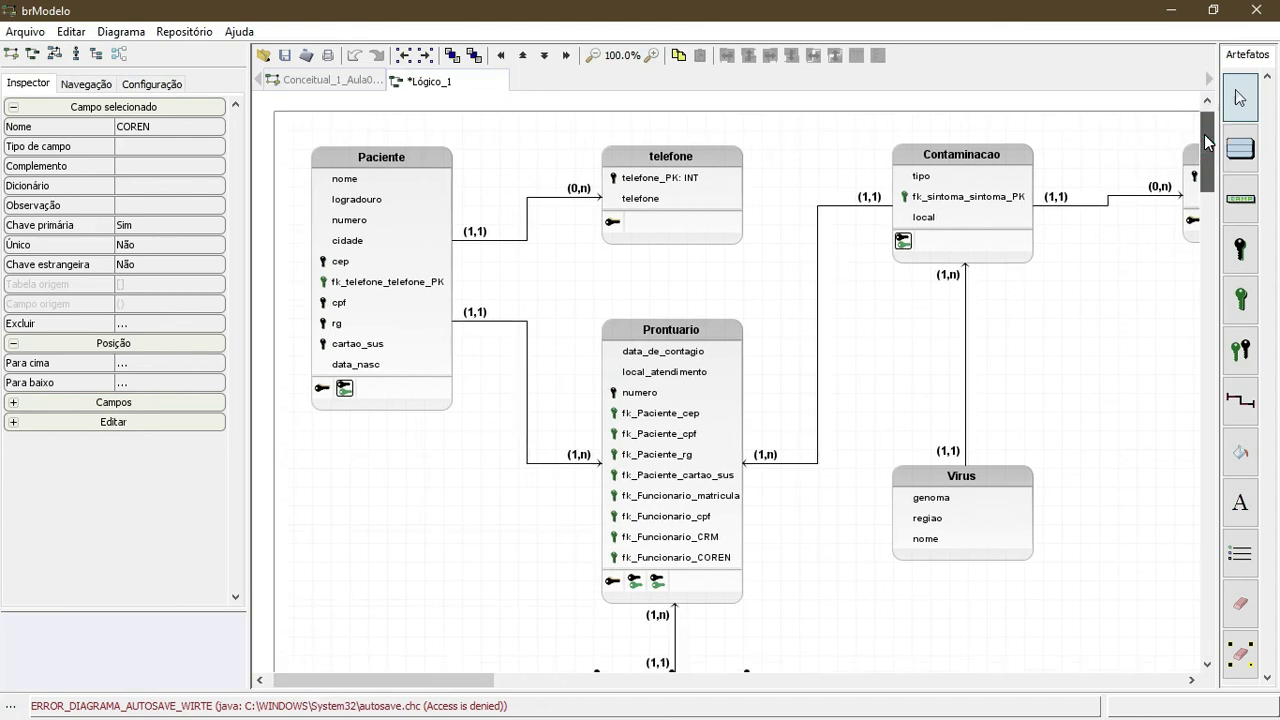